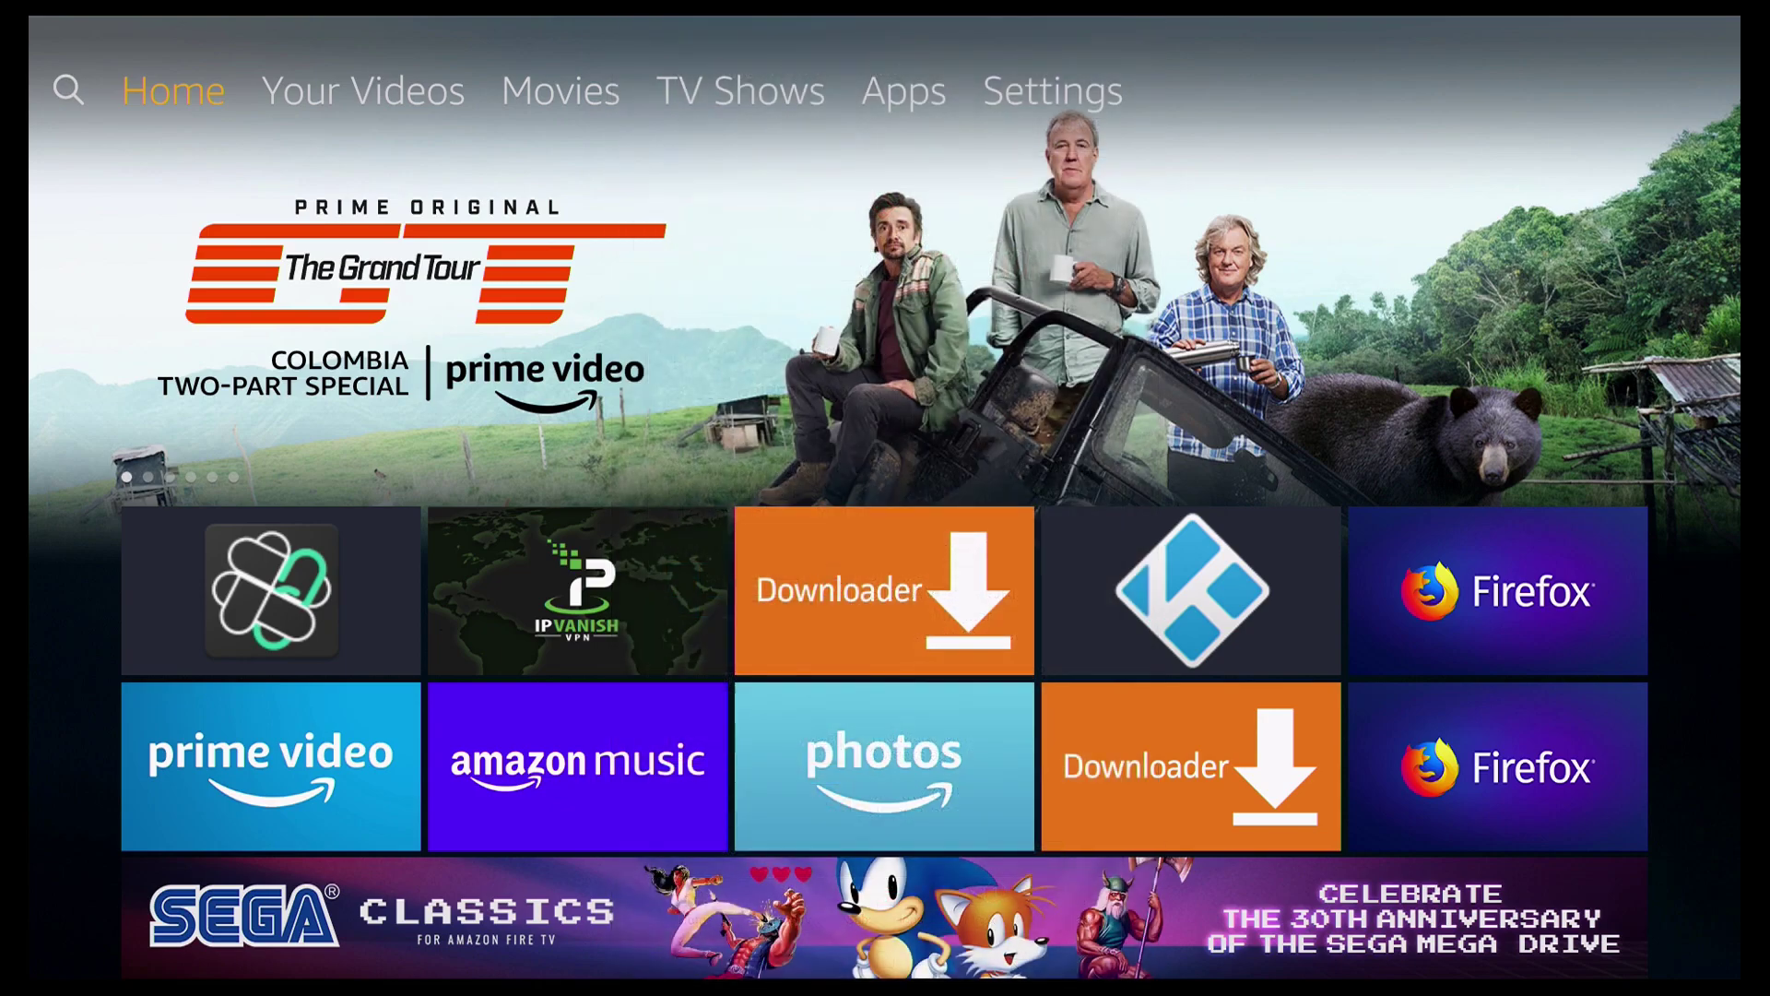
Step: Open the search page and enter V as the first letter on the on-screen keyboard
{"action": "key", "text": "Left"}
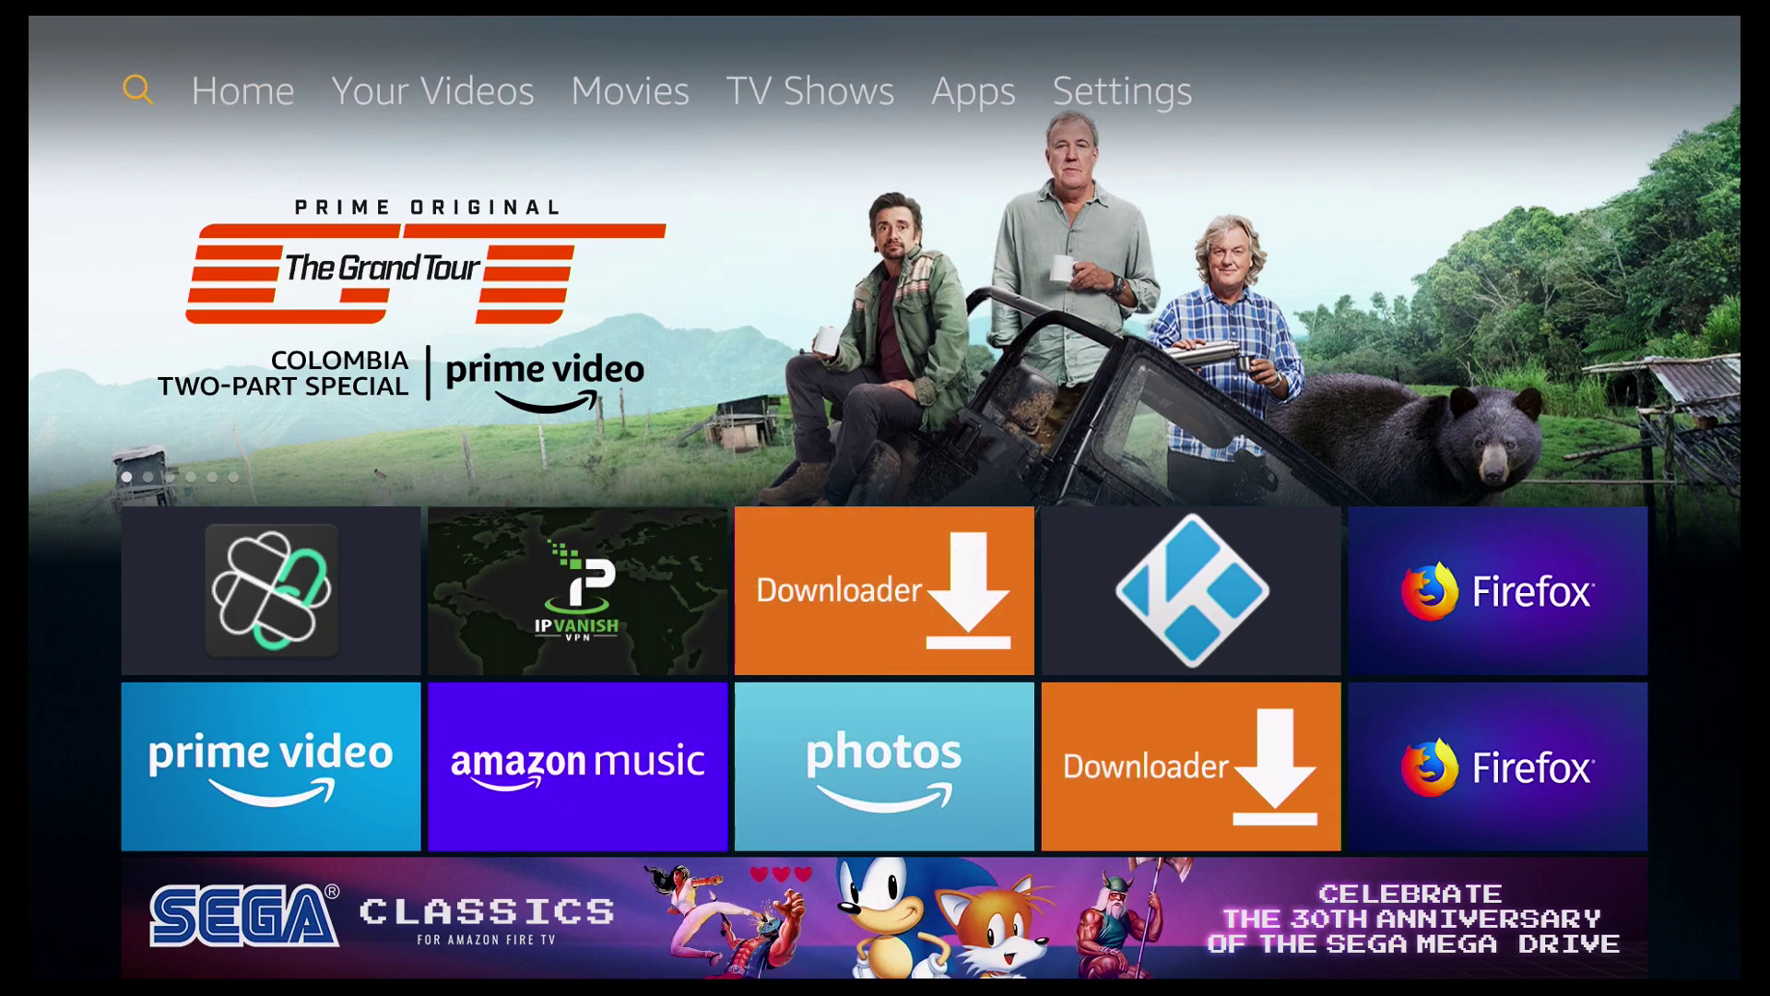
{"action": "key", "text": "Down"}
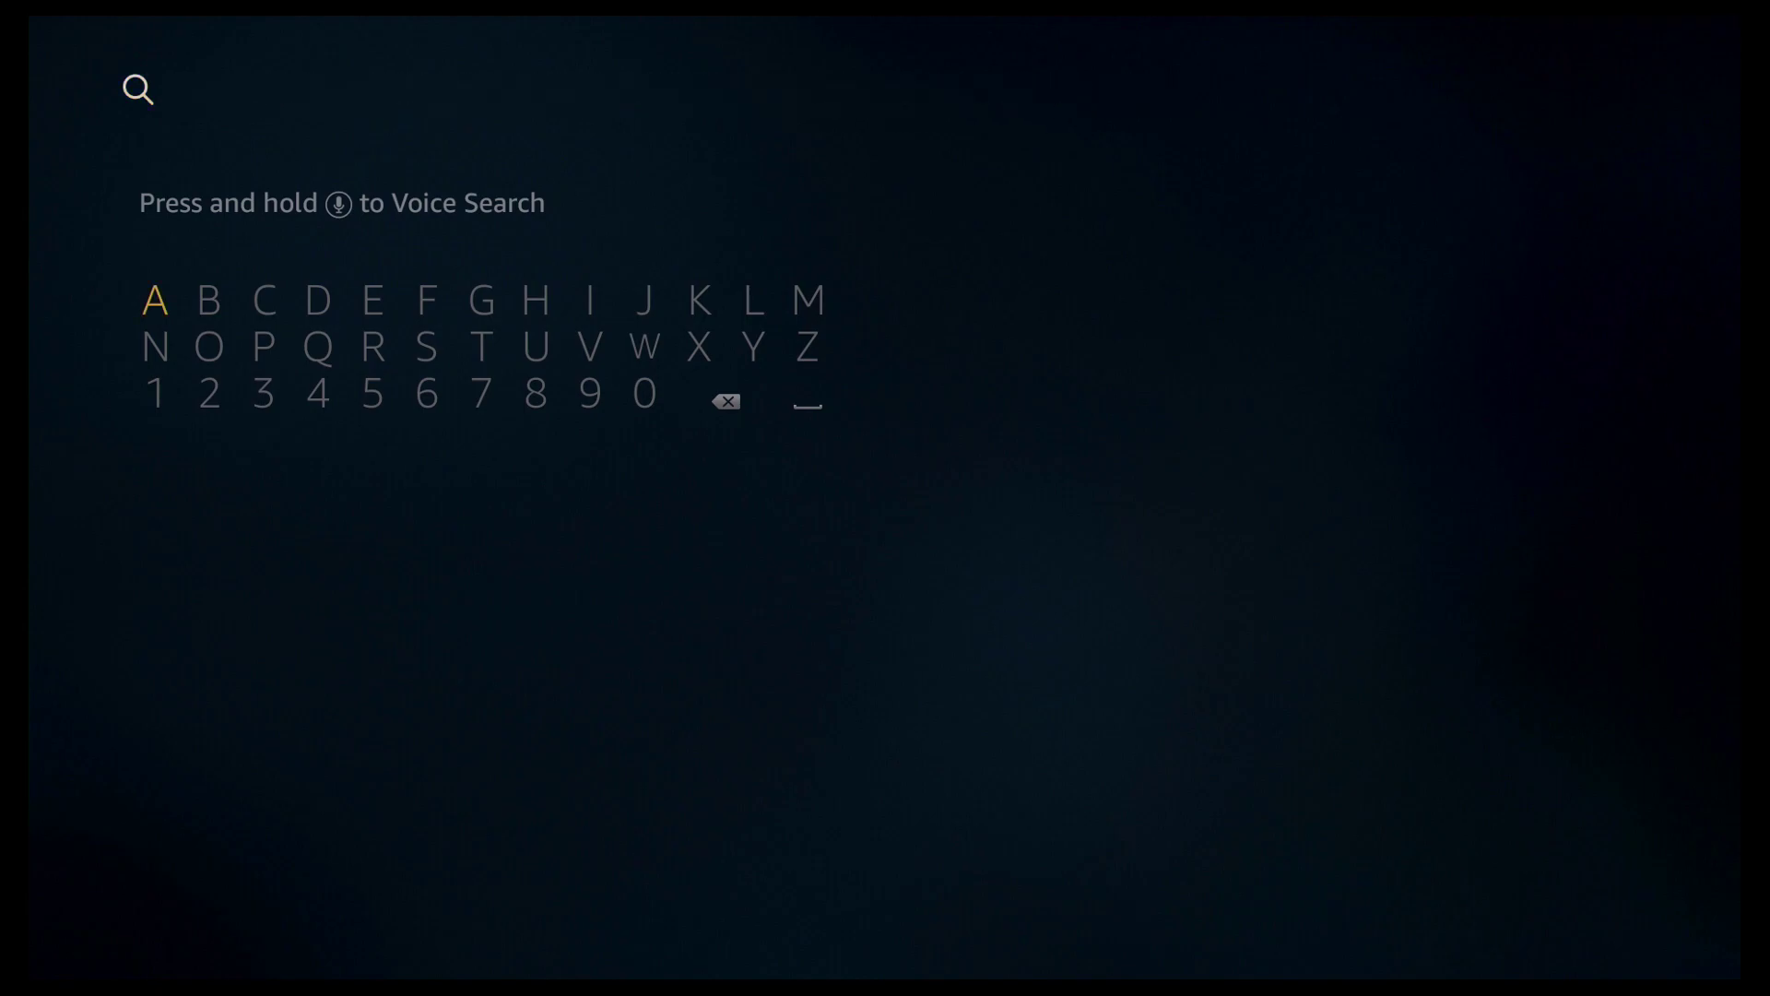
{"action": "key", "text": "Right"}
{"action": "key", "text": "Right"}
{"action": "key", "text": "Right"}
{"action": "key", "text": "Right"}
{"action": "key", "text": "Right"}
{"action": "key", "text": "Right"}
{"action": "key", "text": "Right"}
{"action": "key", "text": "Right"}
{"action": "key", "text": "Down"}
{"action": "key", "text": "Return"}
Step: Add L and C to spell 'Vlc', then move down to the search suggestions
{"action": "key", "text": "Right"}
{"action": "key", "text": "Right"}
{"action": "key", "text": "Right"}
{"action": "key", "text": "Up"}
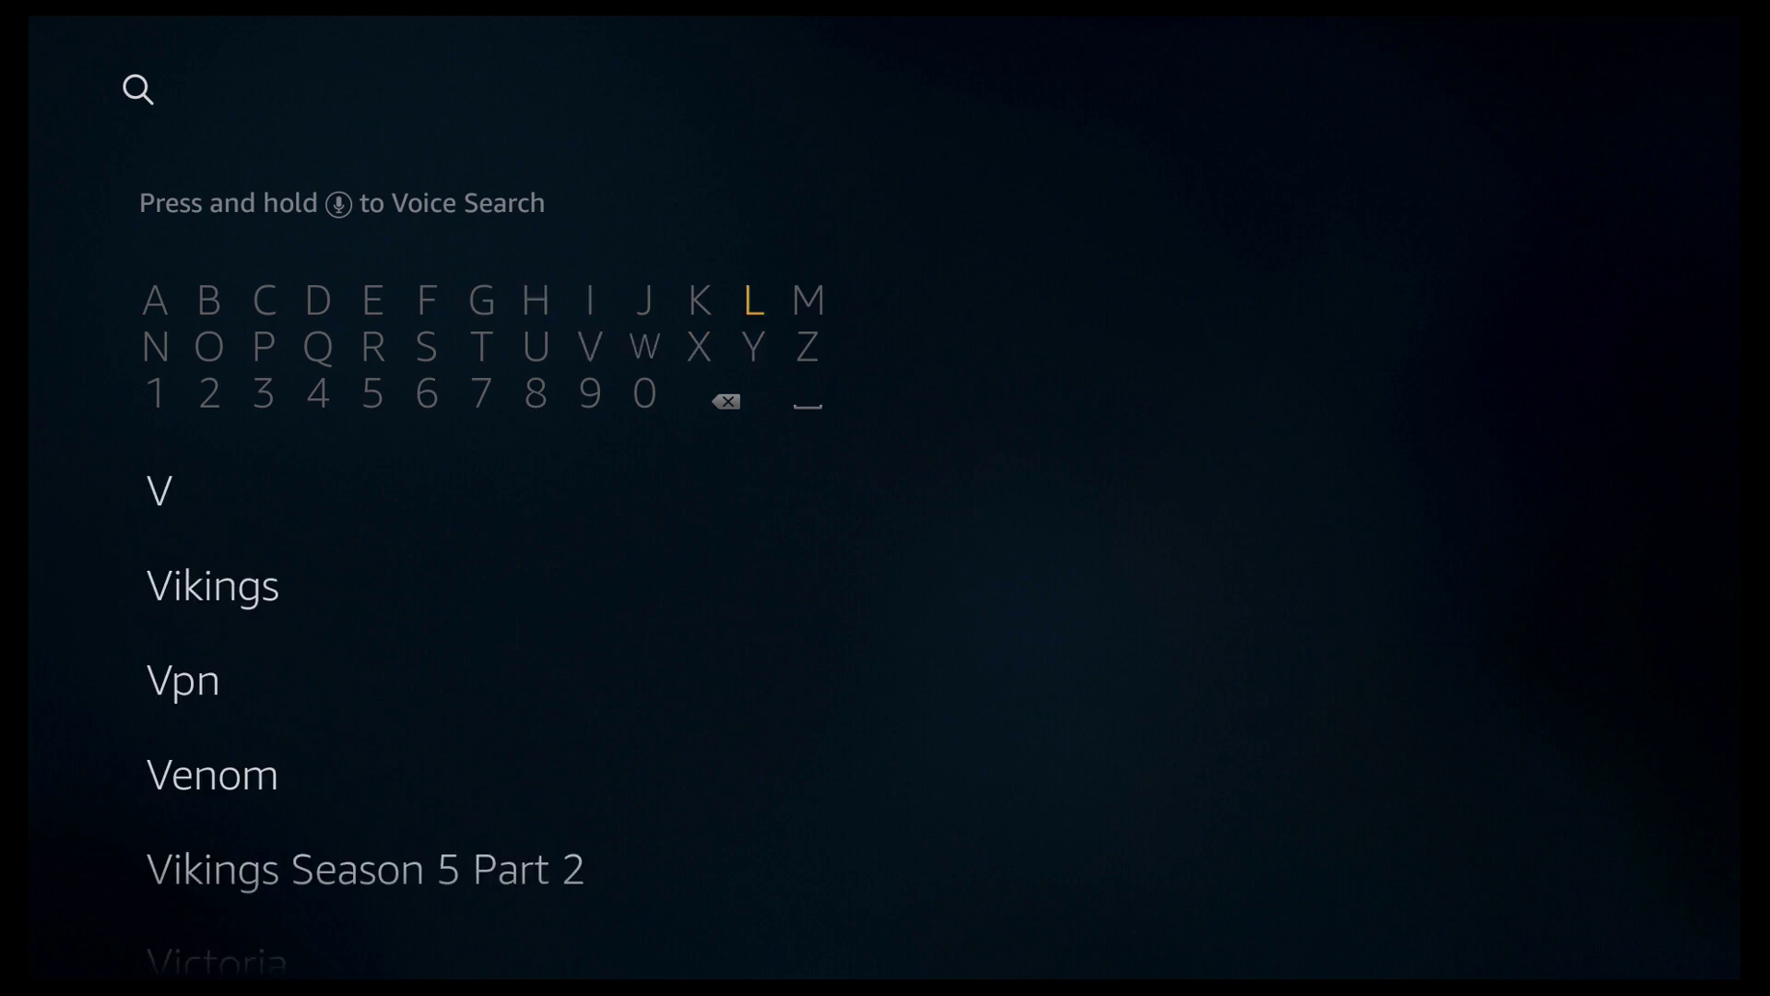
{"action": "key", "text": "Return"}
{"action": "key", "text": "Left"}
{"action": "key", "text": "Left"}
{"action": "key", "text": "Left"}
{"action": "key", "text": "Left"}
{"action": "key", "text": "Left"}
{"action": "key", "text": "Left"}
{"action": "key", "text": "Left"}
{"action": "key", "text": "Left"}
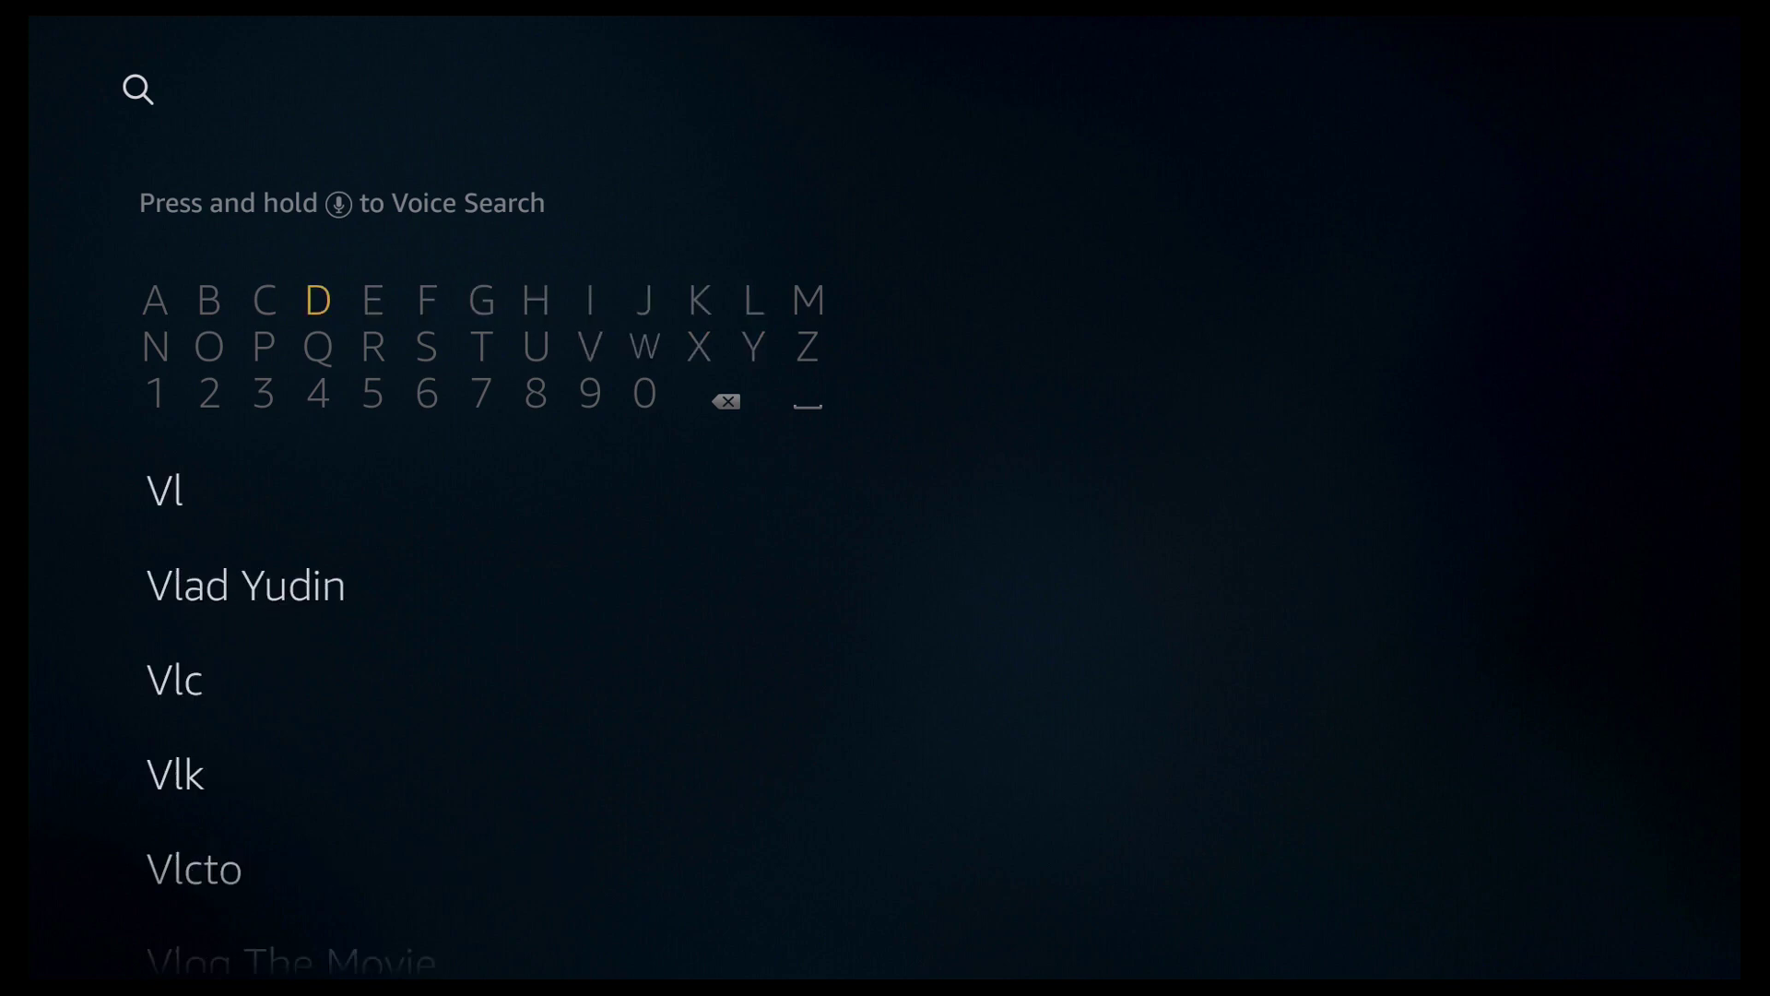
{"action": "key", "text": "Left"}
{"action": "key", "text": "Return"}
{"action": "key", "text": "Down"}
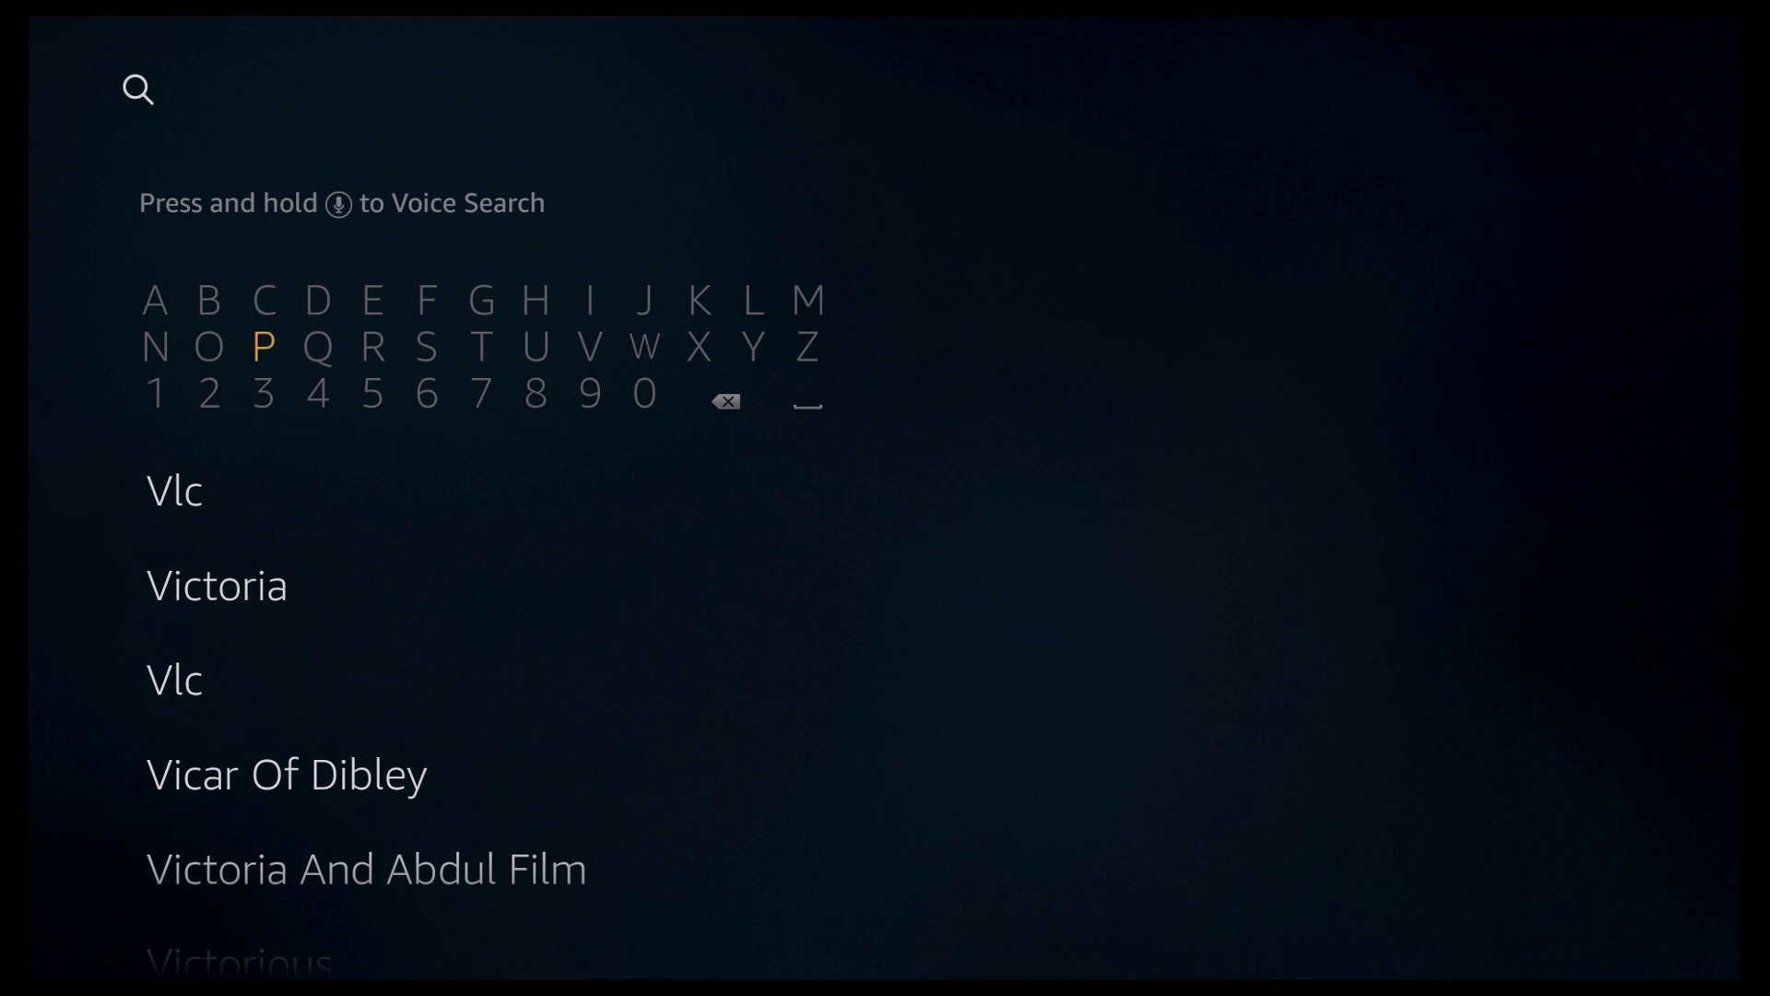
{"action": "key", "text": "Down"}
{"action": "key", "text": "Down"}
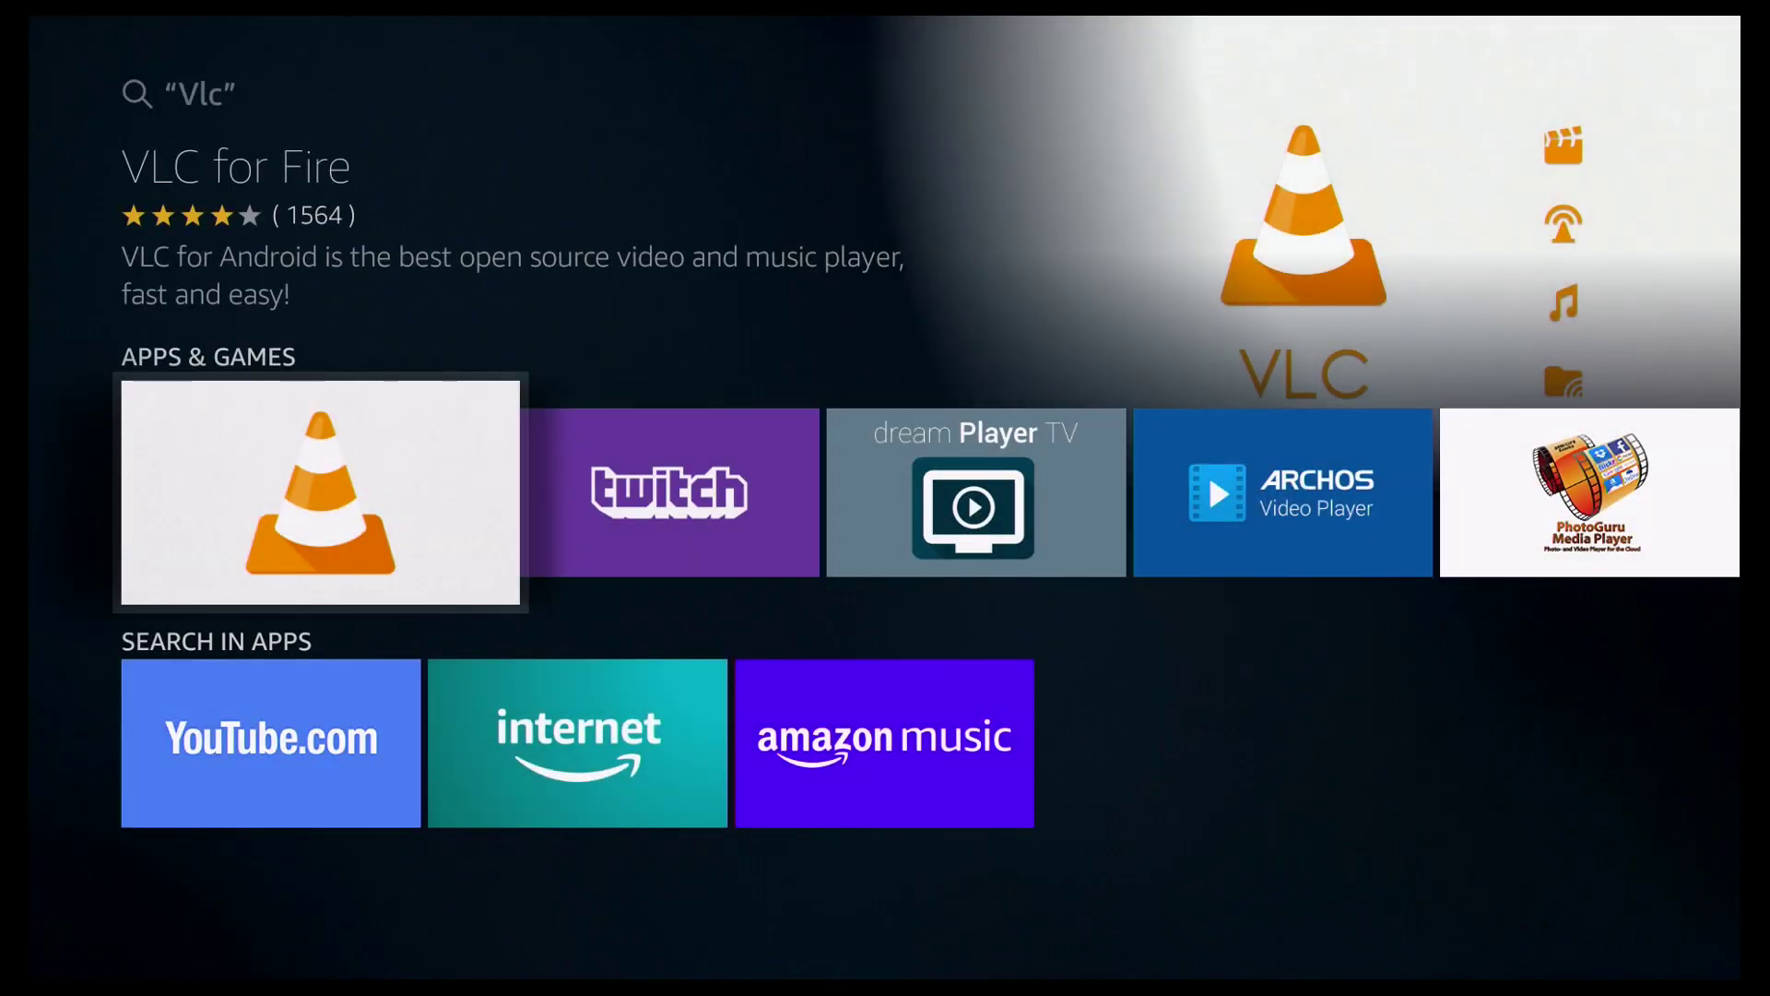
Step: Open the VLC for Fire app page and choose Get to download and install it
{"action": "key", "text": "Return"}
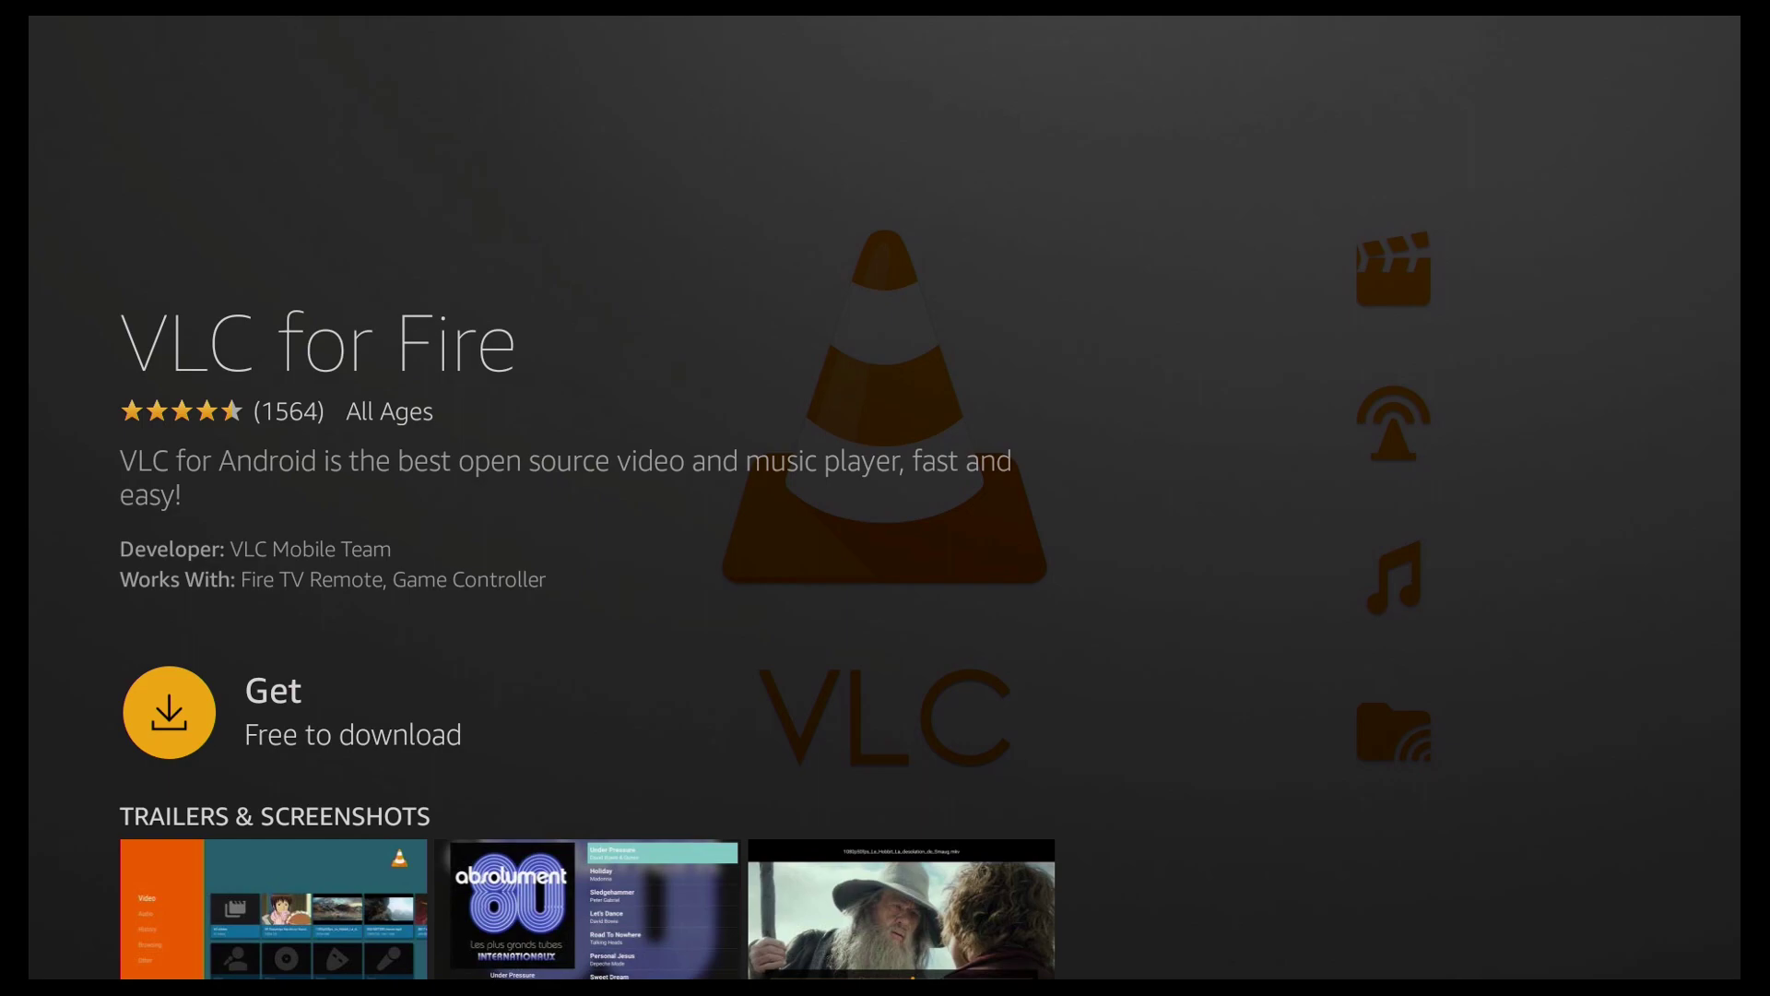
{"action": "key", "text": "Return"}
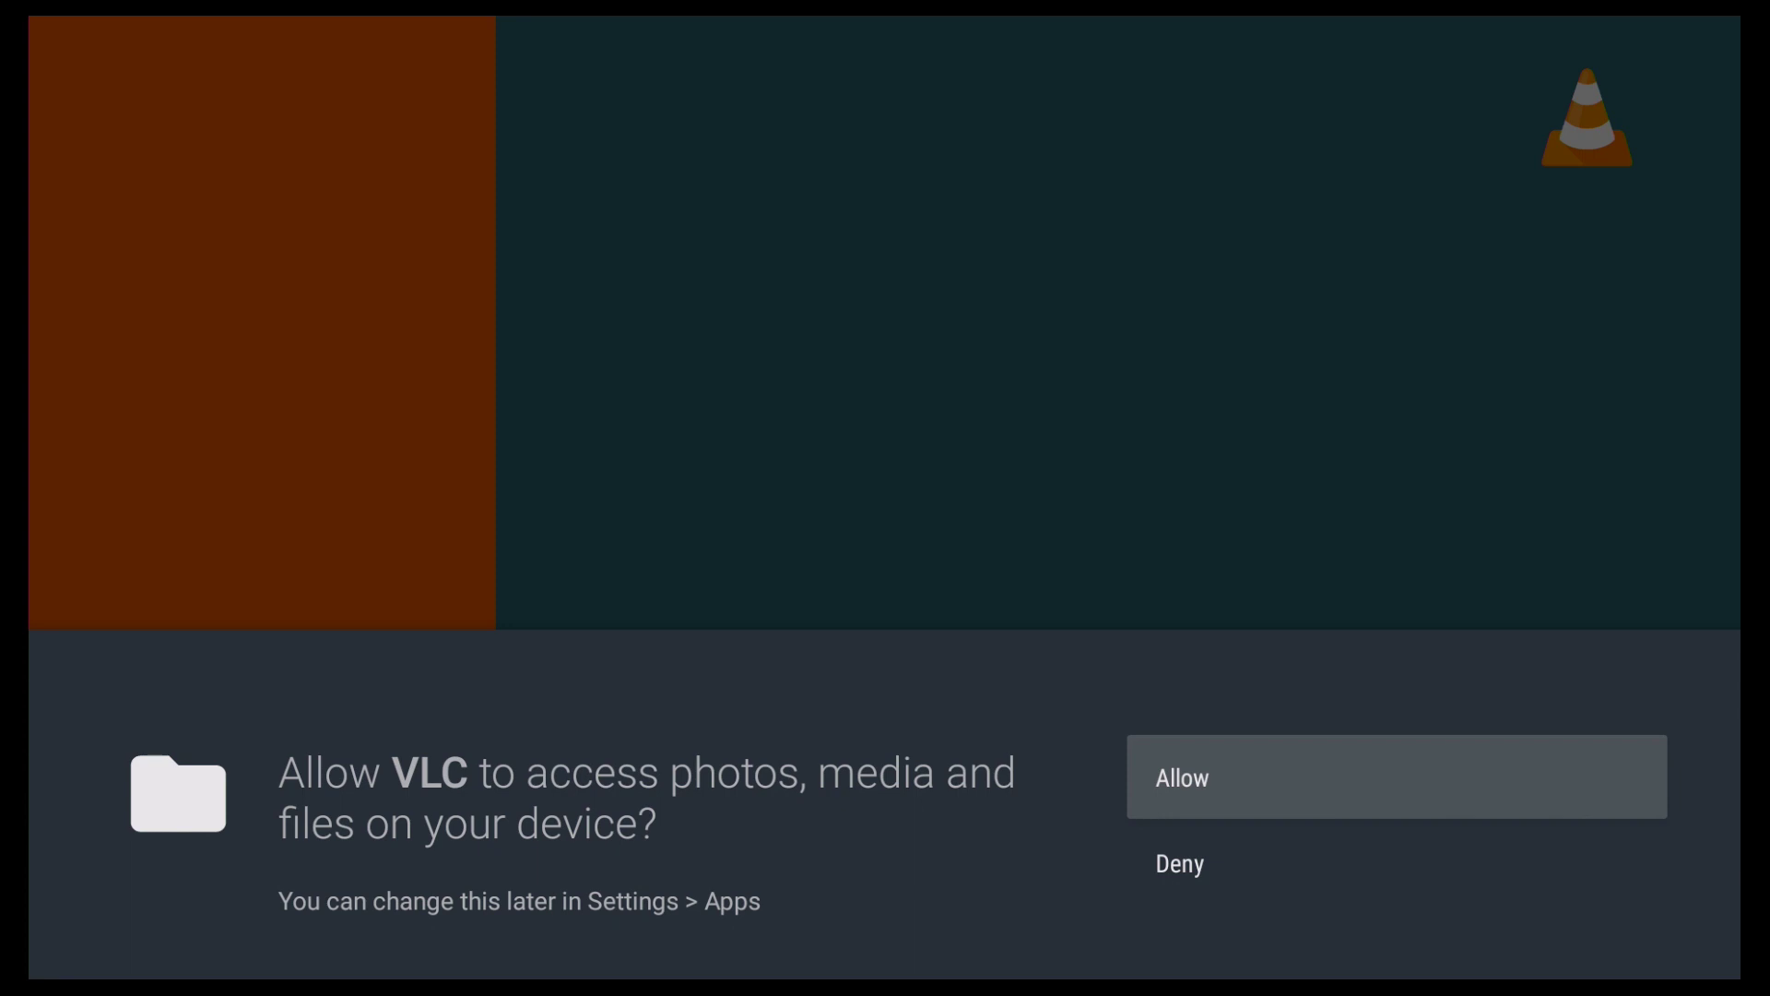
Step: Allow VLC access to media and files, then step through the Video, Audio, Browsing and Other categories
{"action": "key", "text": "Return"}
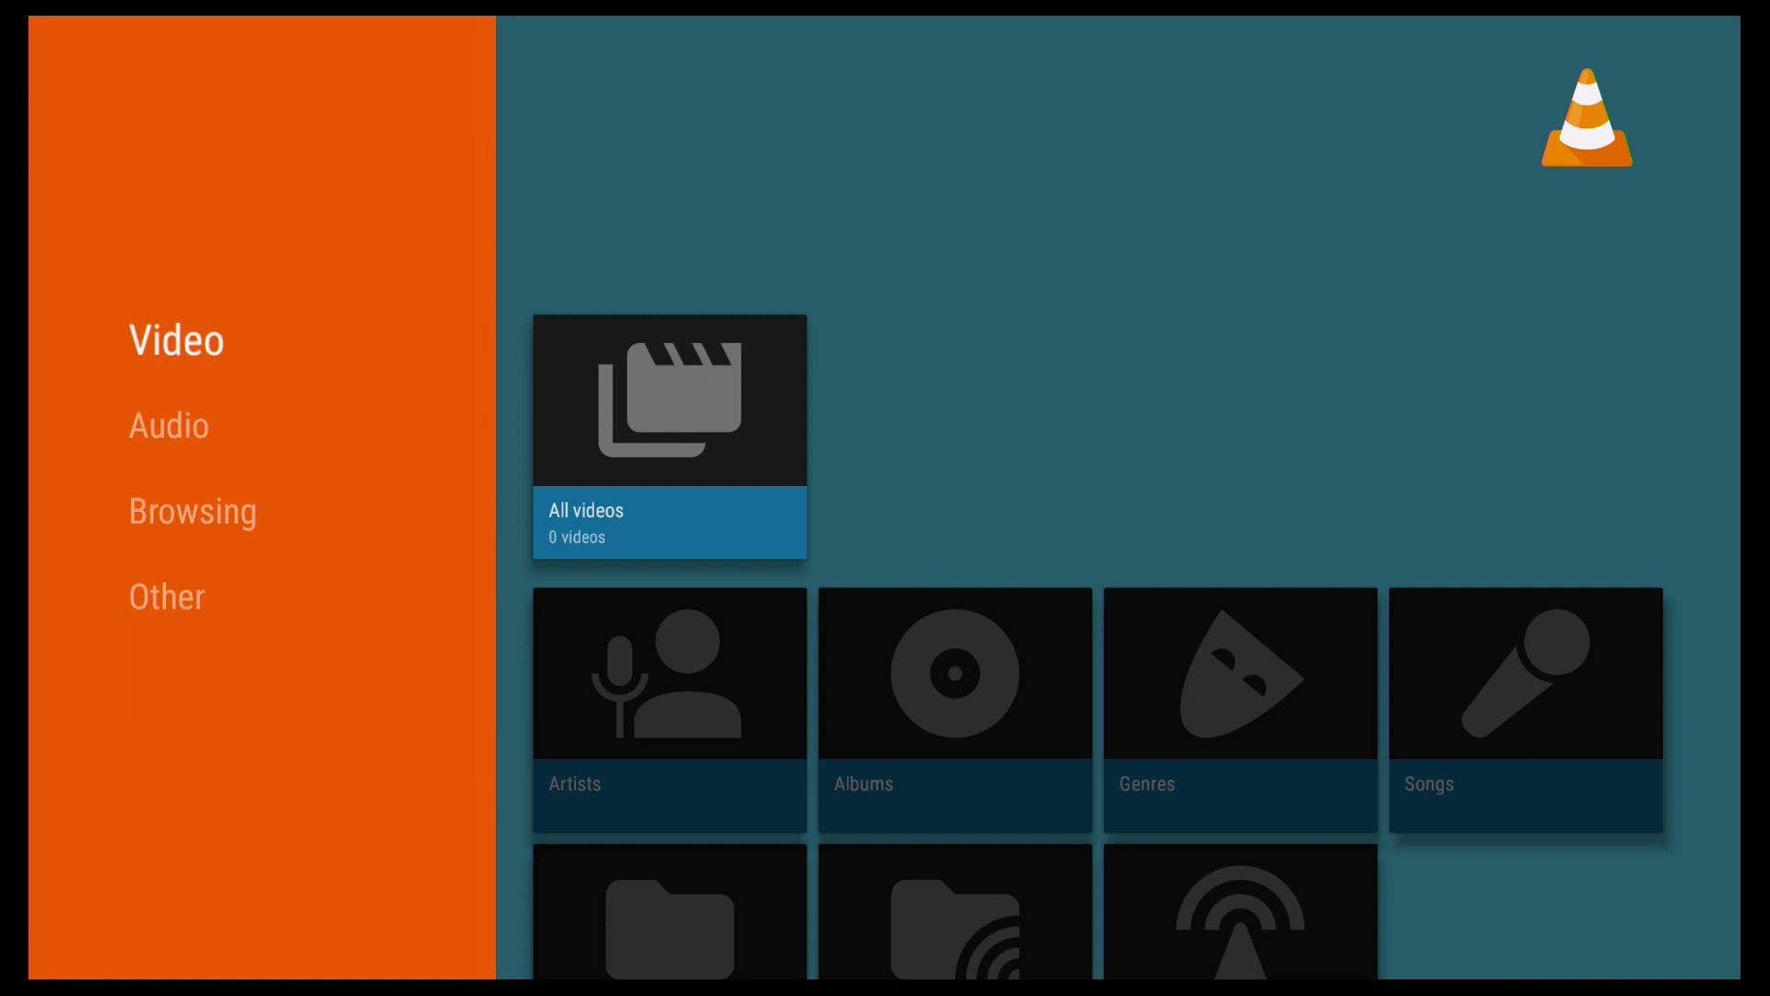
{"action": "key", "text": "Down"}
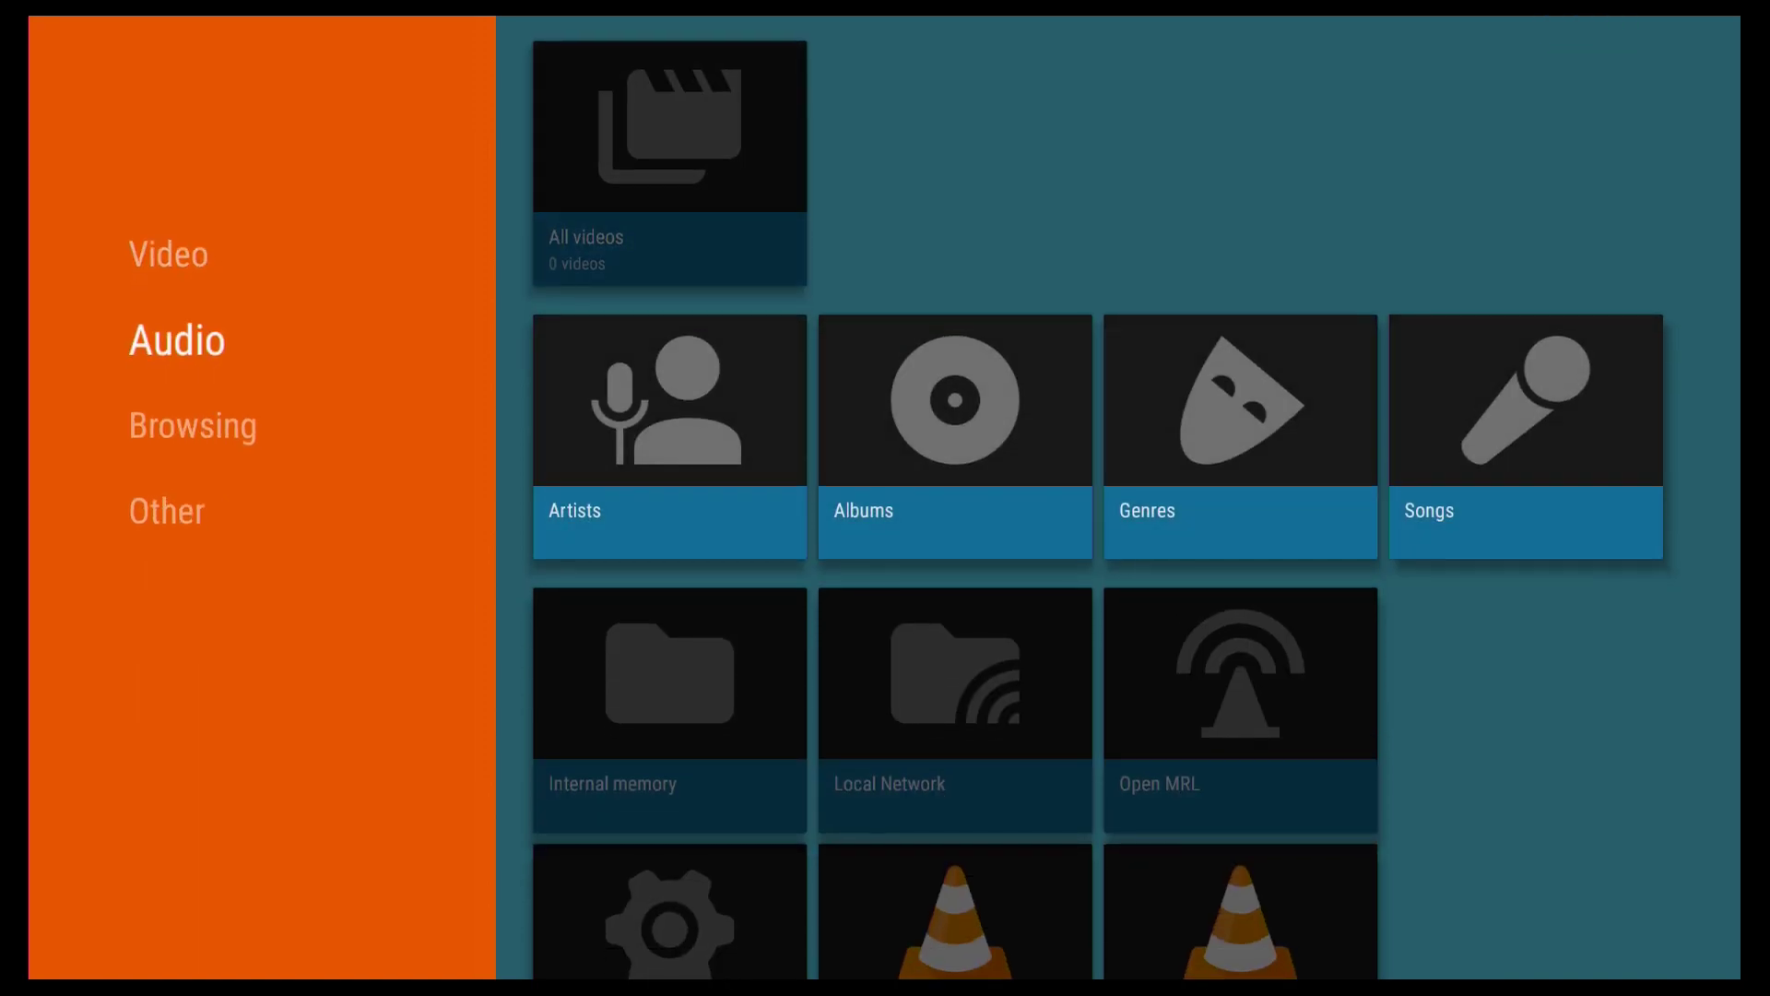
{"action": "key", "text": "Down"}
{"action": "key", "text": "Down"}
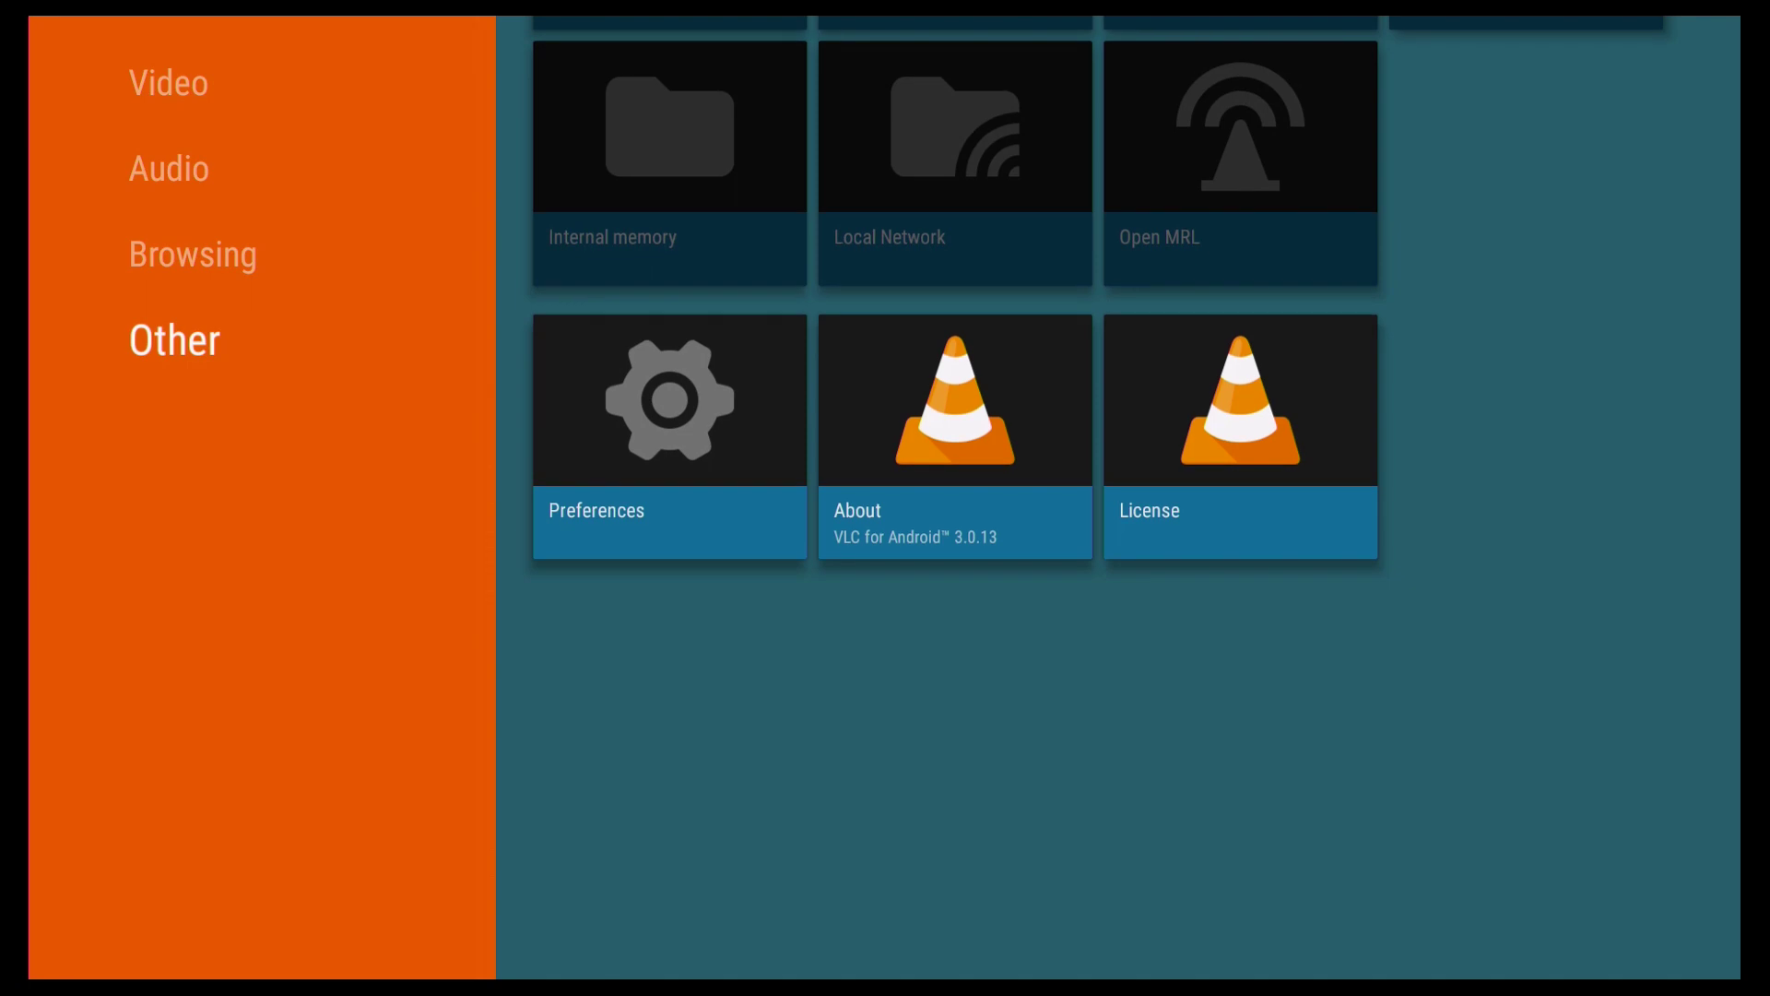
{"action": "key", "text": "Up"}
{"action": "key", "text": "Up"}
{"action": "key", "text": "Up"}
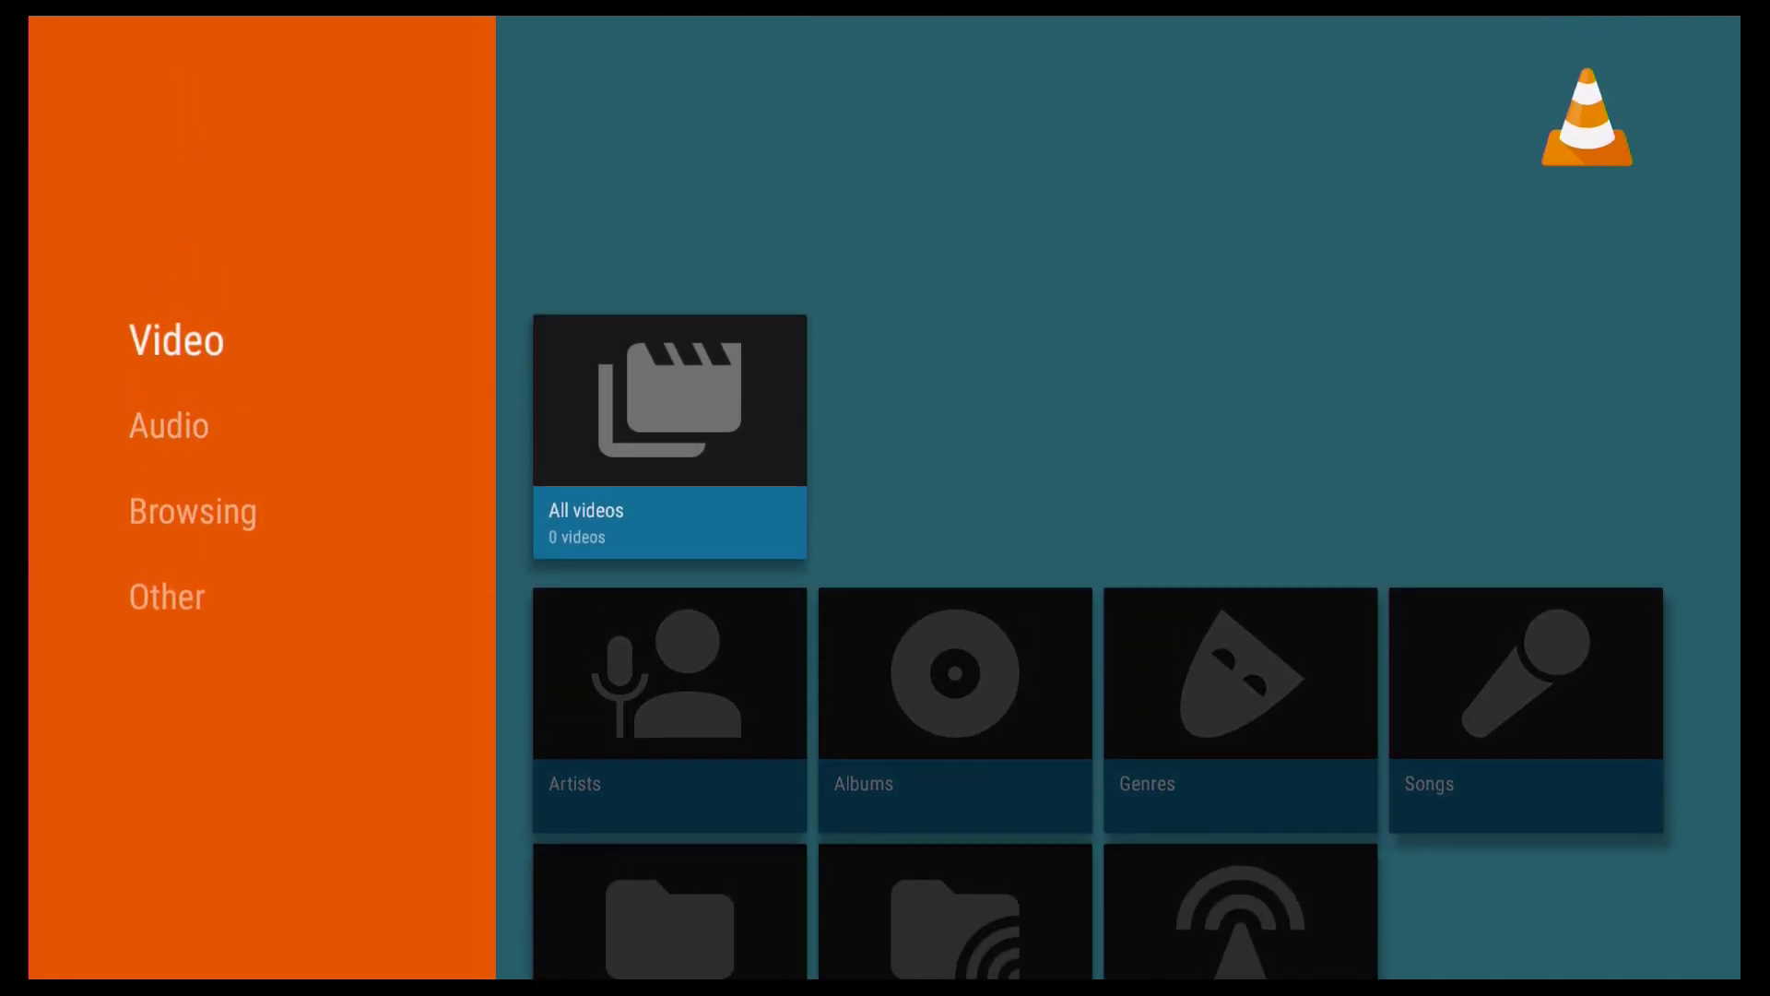
{"action": "key", "text": "Right"}
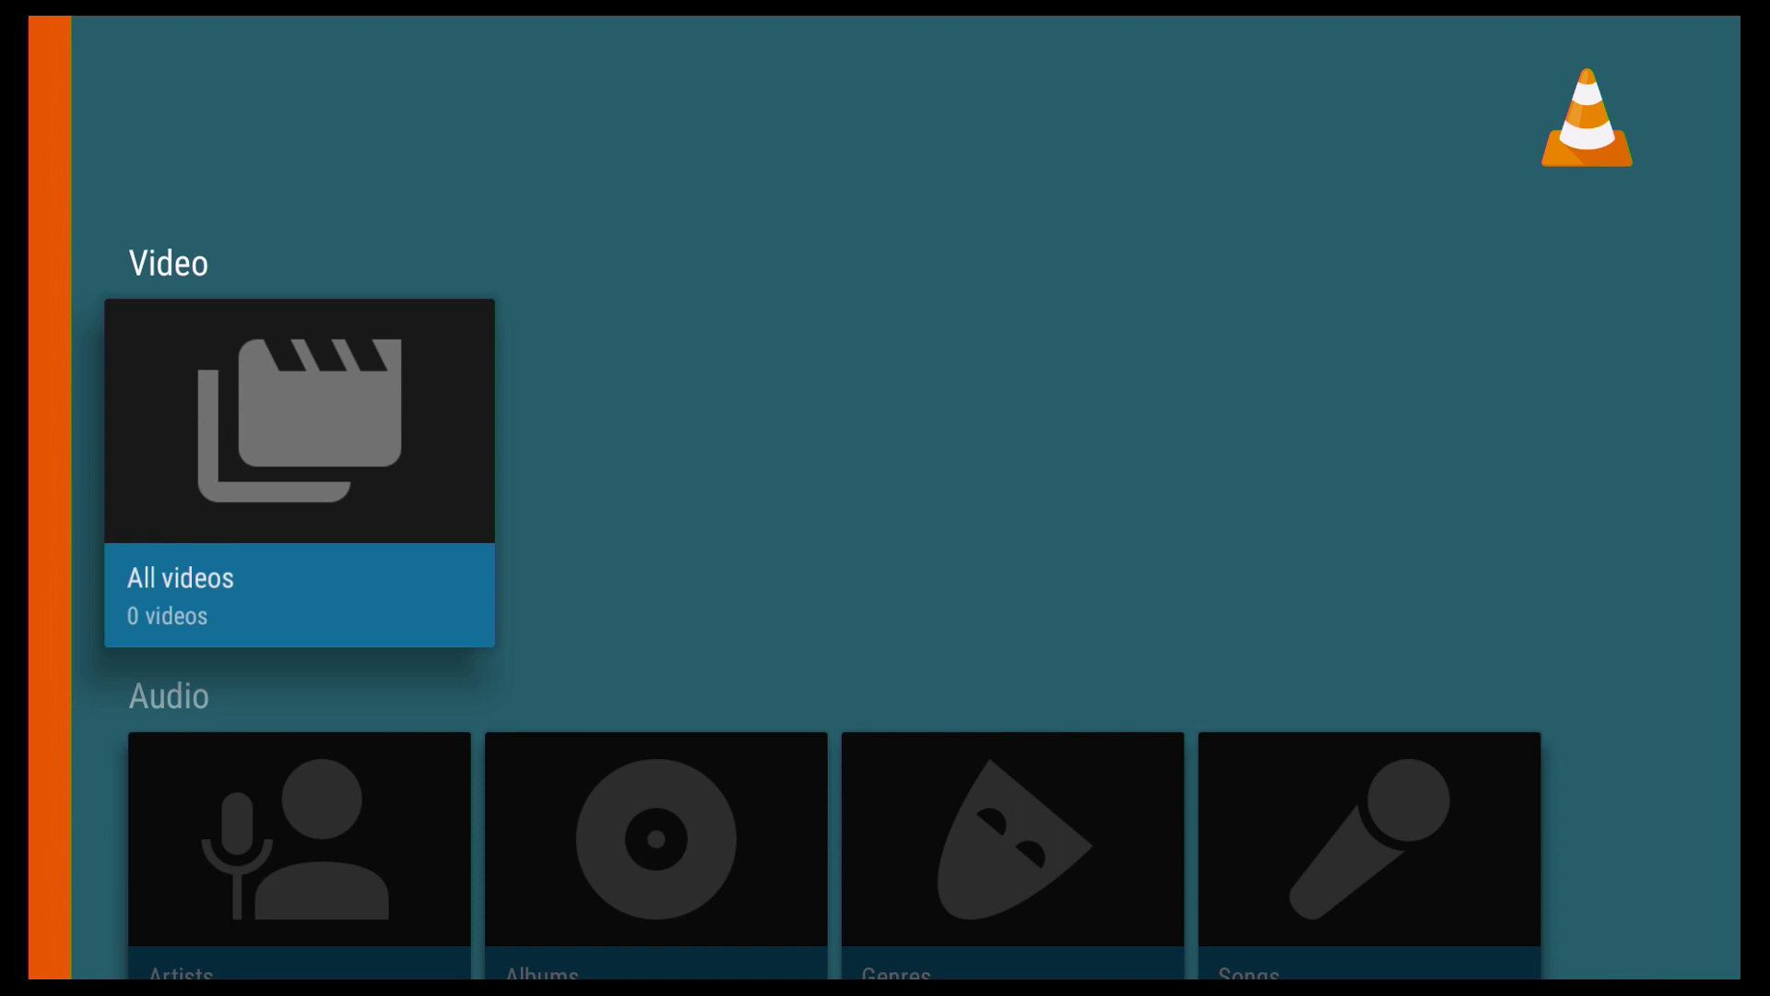
Step: Move down from All videos through the Audio and Browsing rows to the Other row
{"action": "key", "text": "Down"}
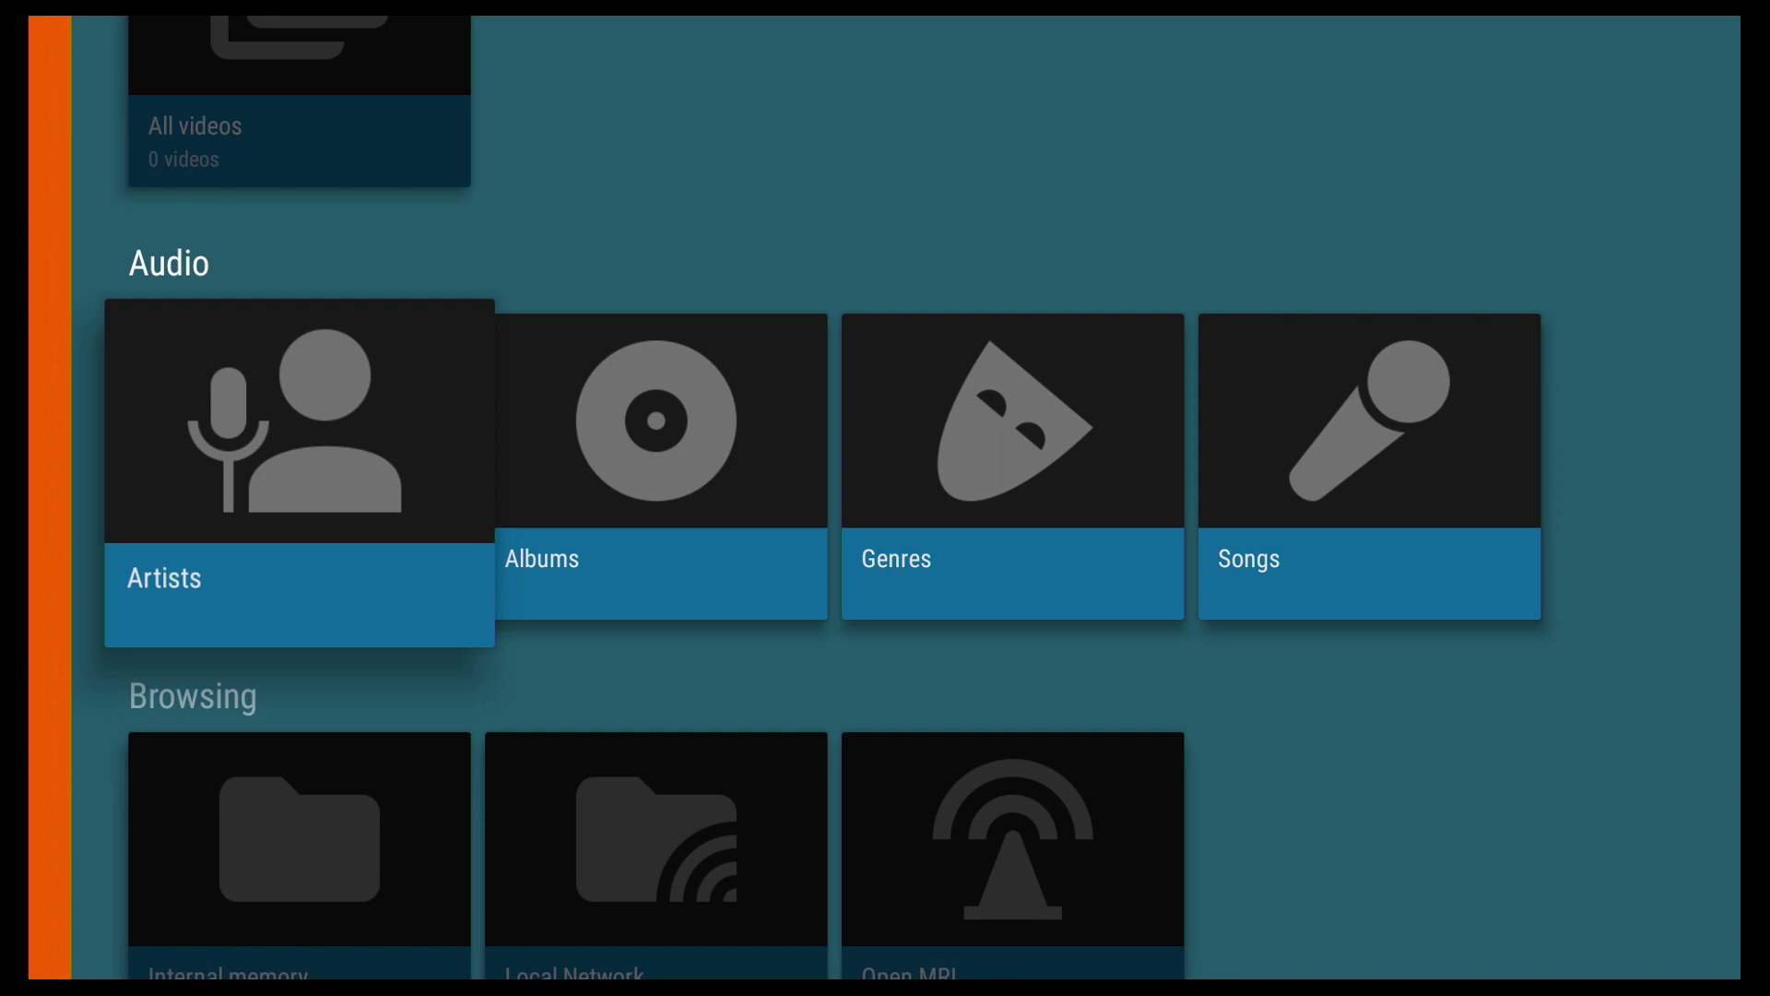
{"action": "key", "text": "Down"}
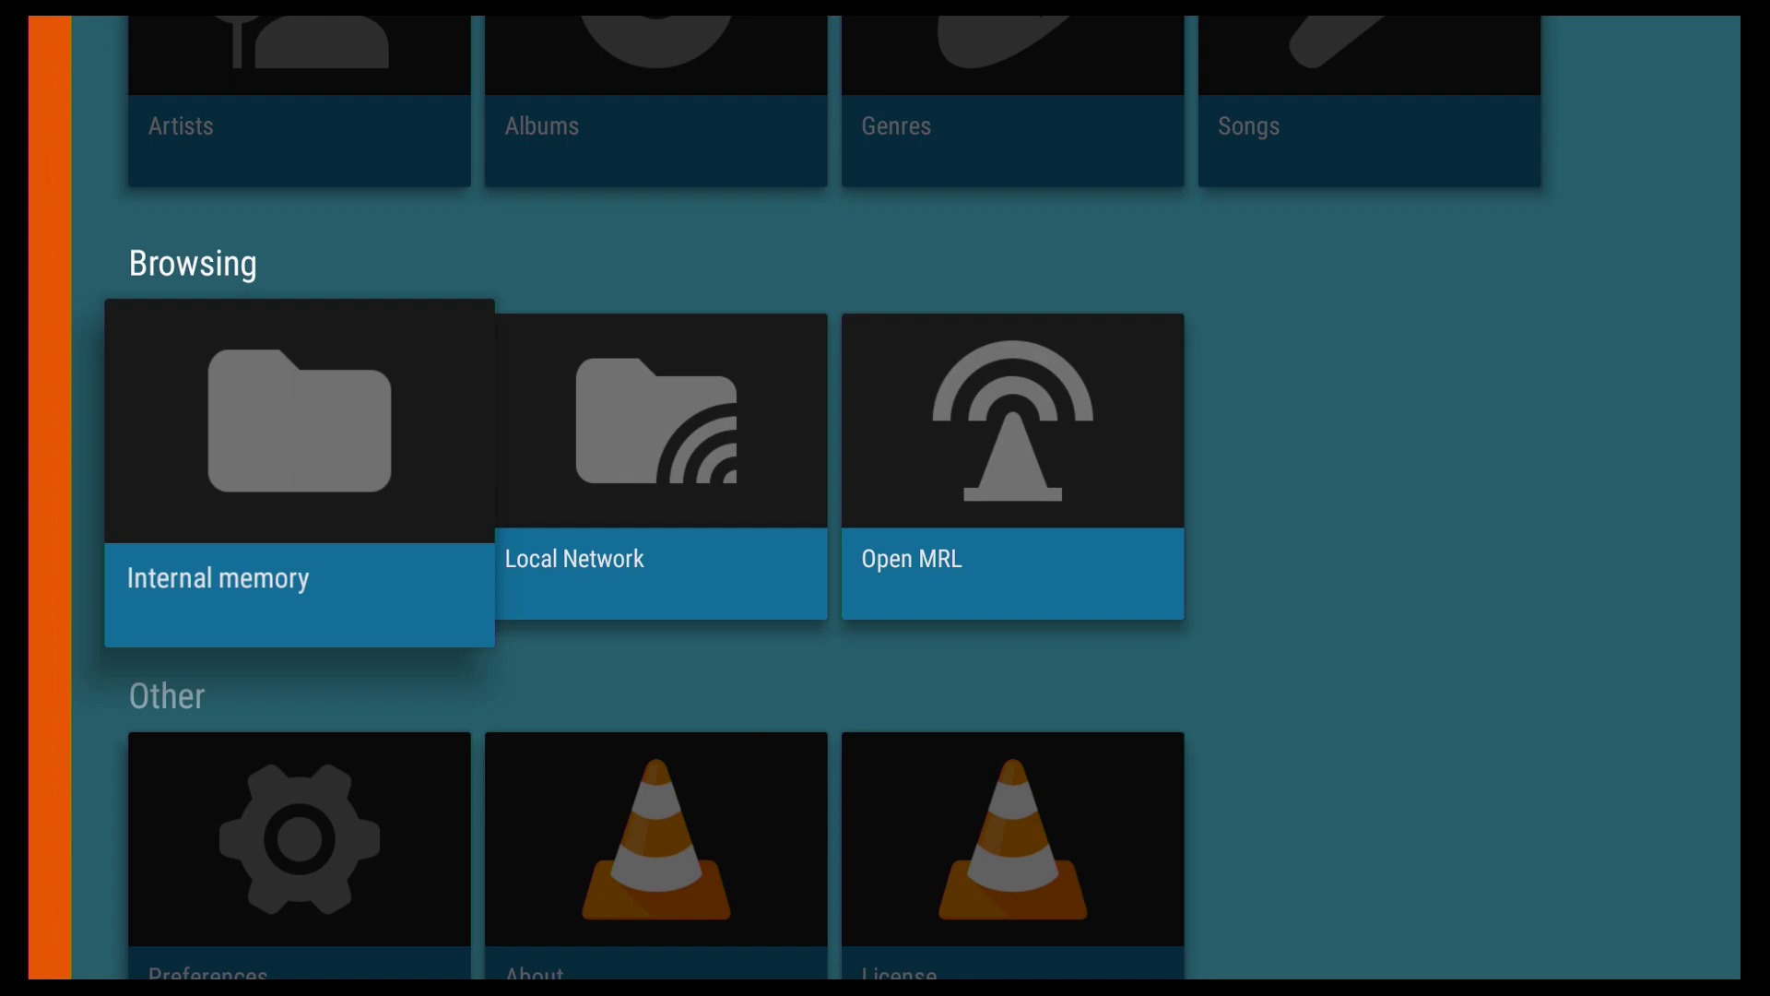
{"action": "key", "text": "Down"}
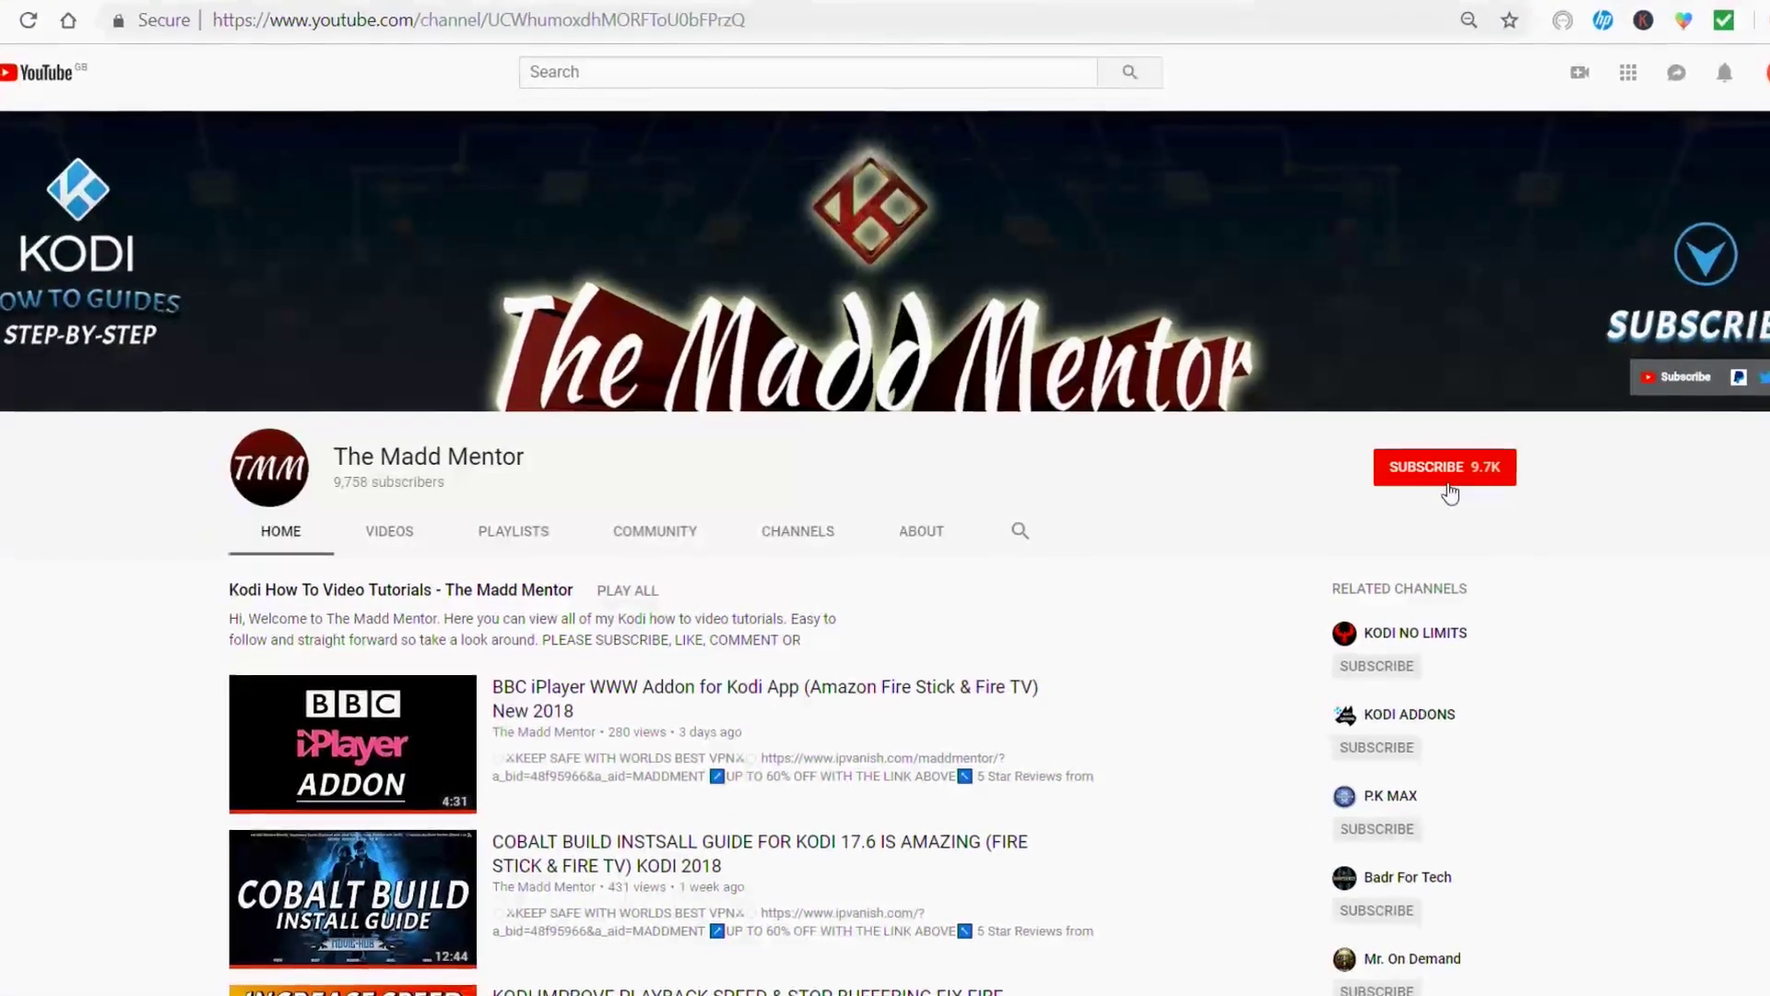
Step: Subscribe with all notifications, like the BBC iPlayer addon video, and type 'Thanks works for me'
{"action": "left_click", "coordinate": [1453, 486]}
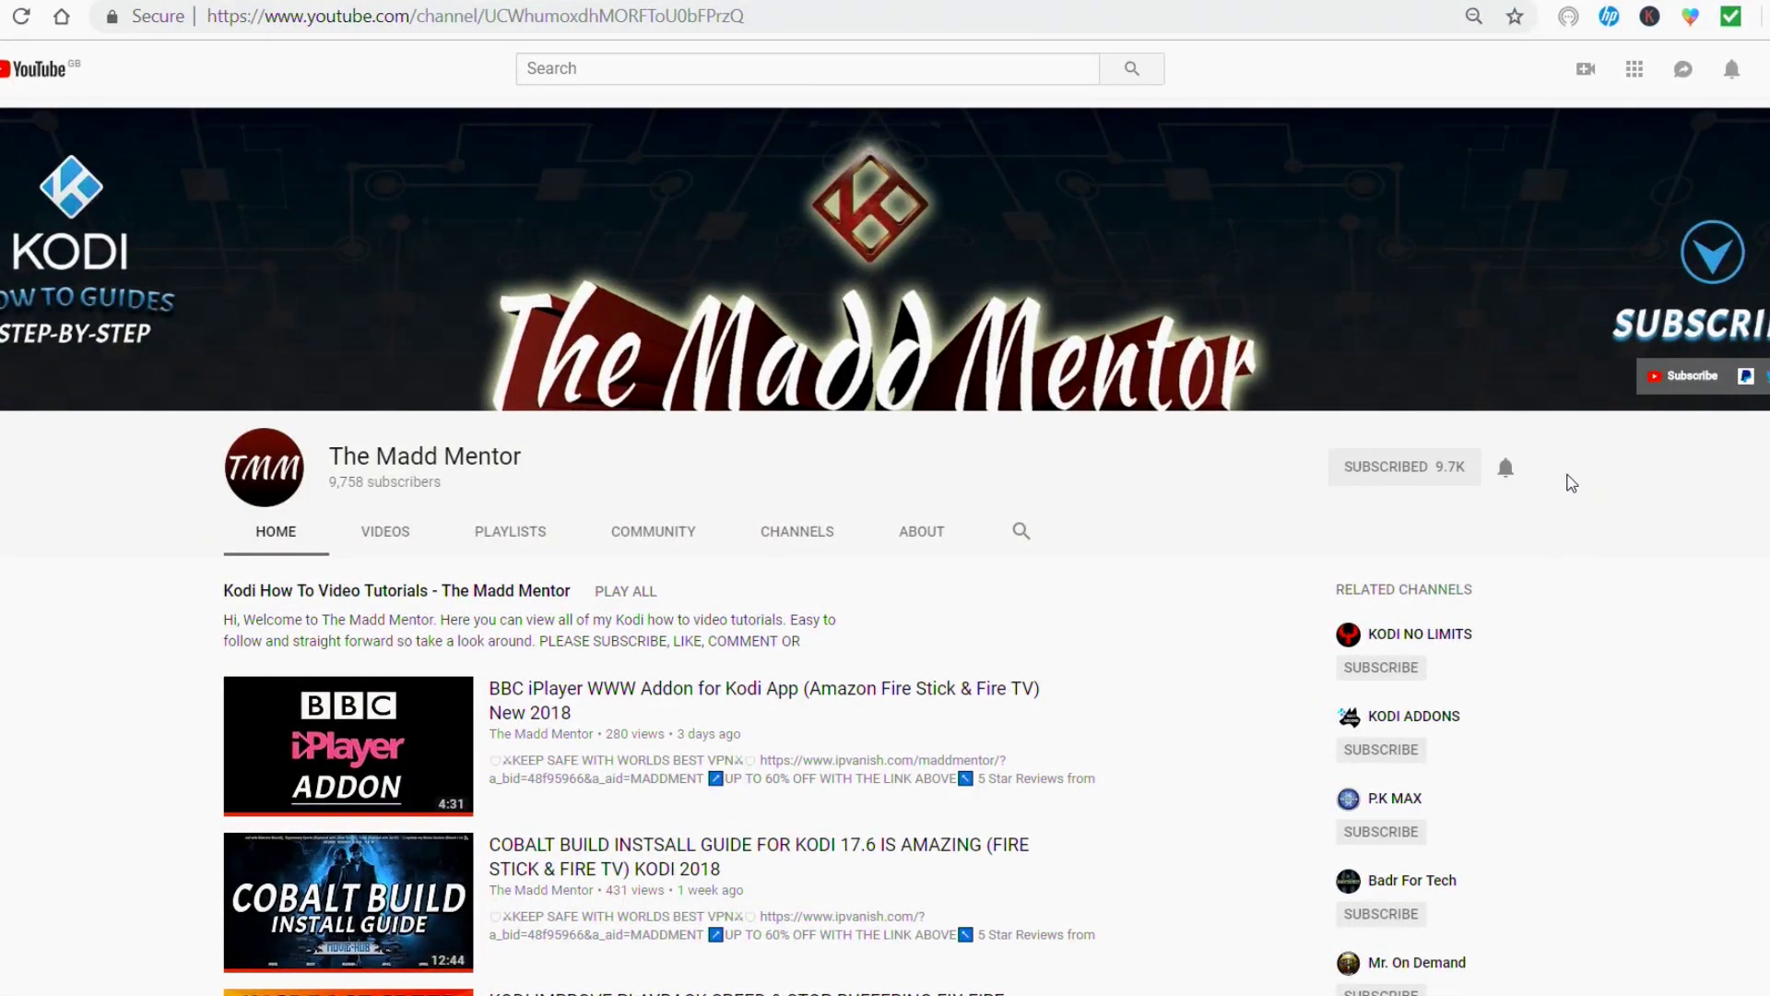
{"action": "left_click", "coordinate": [1505, 472]}
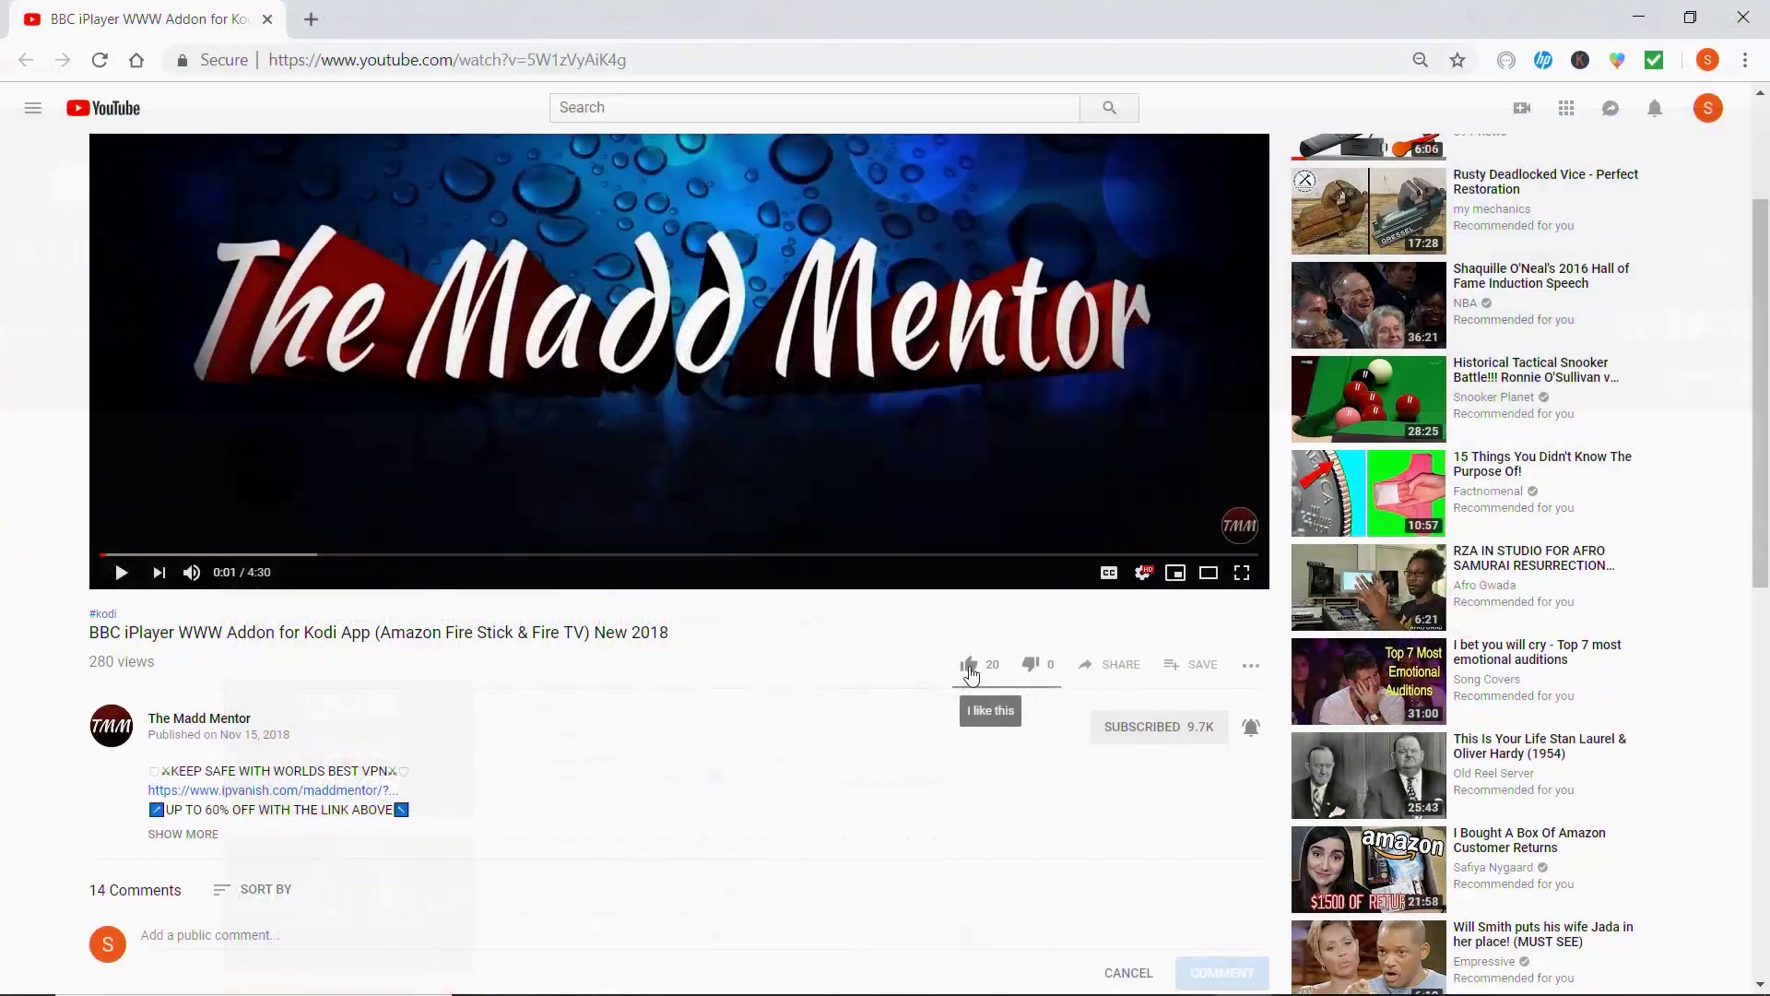
{"action": "left_click", "coordinate": [968, 668]}
{"action": "type", "text": "Thanks works for me"}
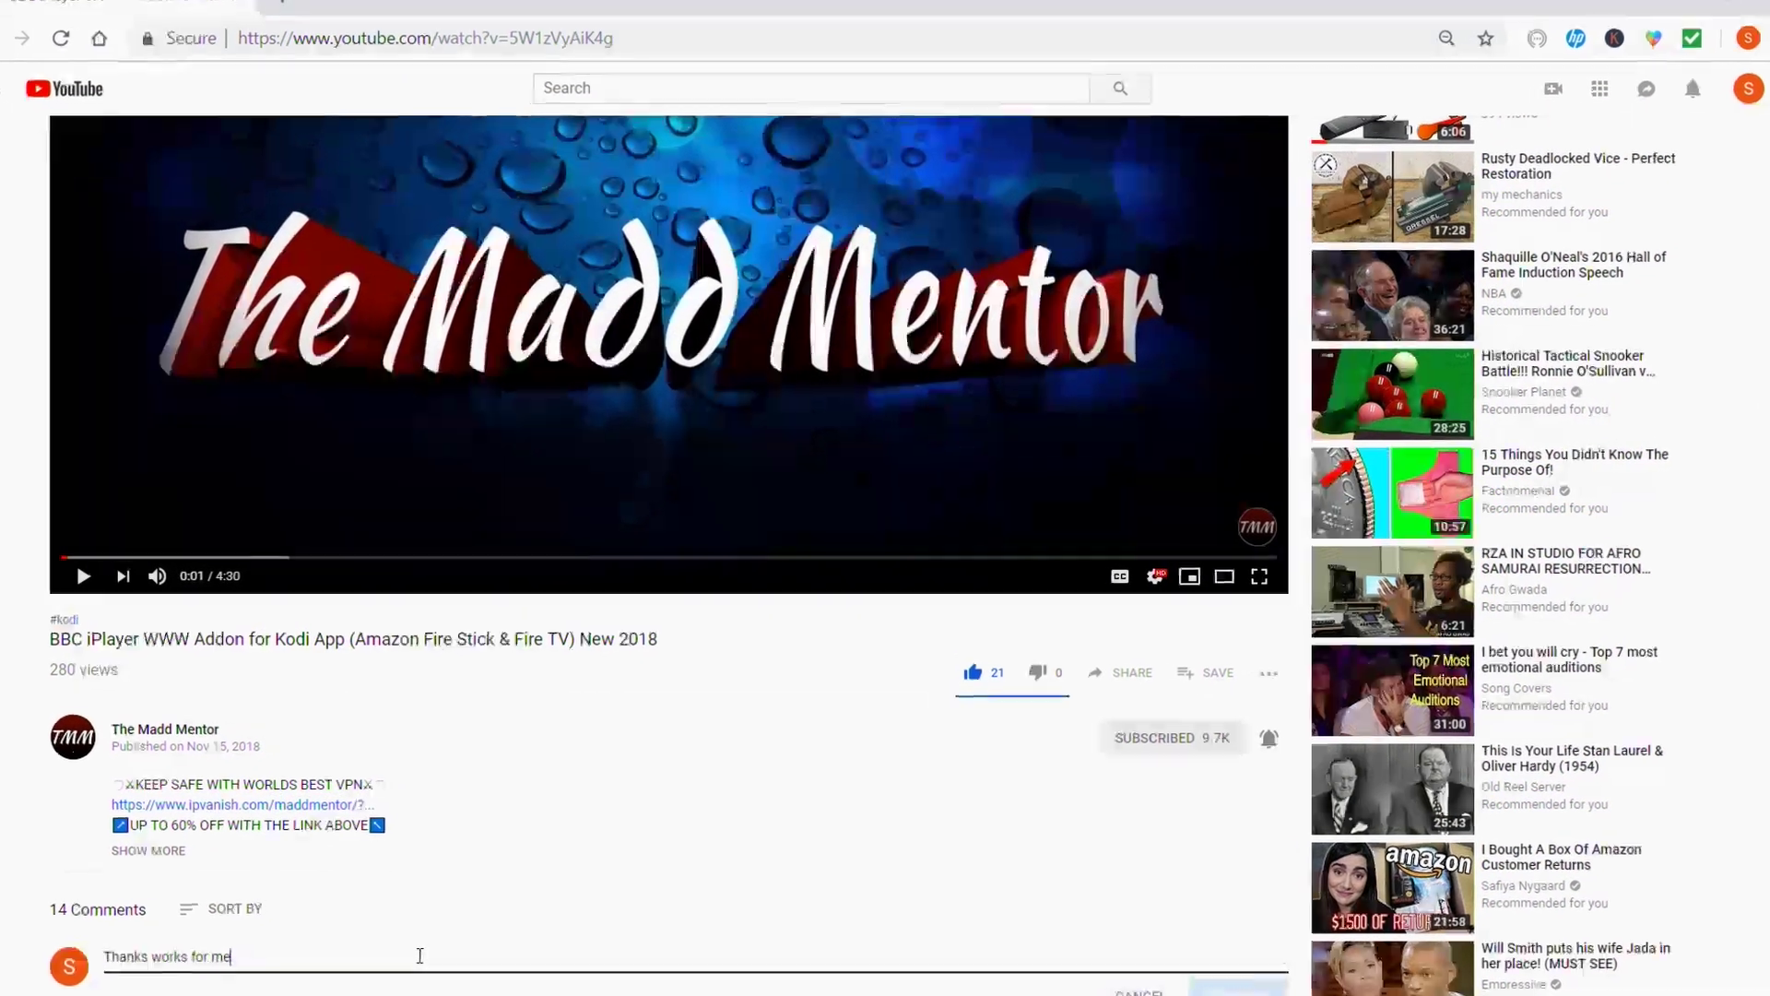